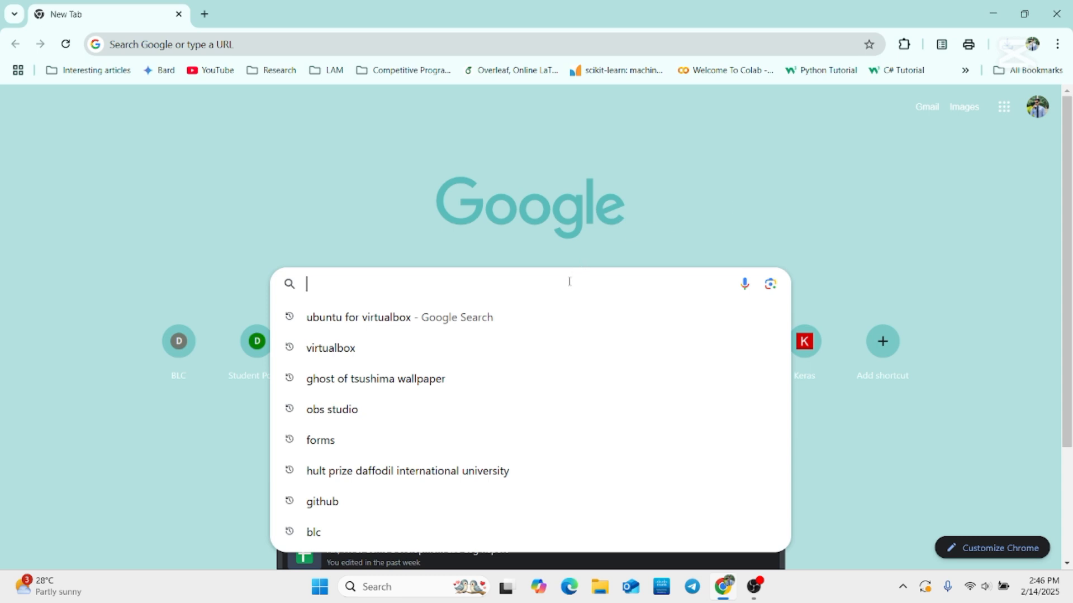
# - Search Google for virtualbox, open its Downloads page and download the VirtualBox 7.1.6 package for Windows hosts
pyautogui.click(536, 351)
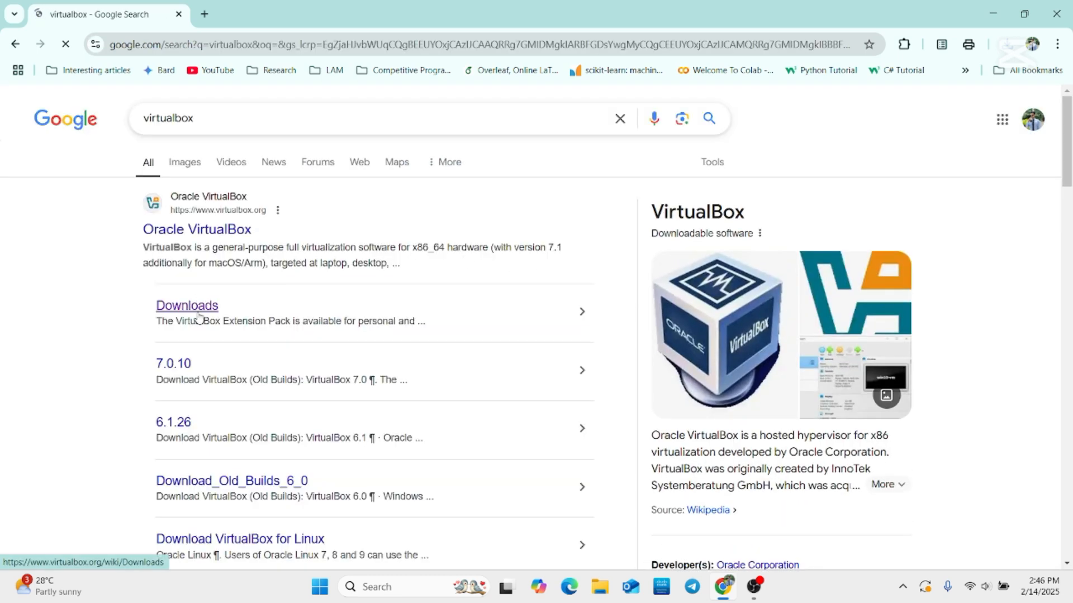
pyautogui.click(199, 316)
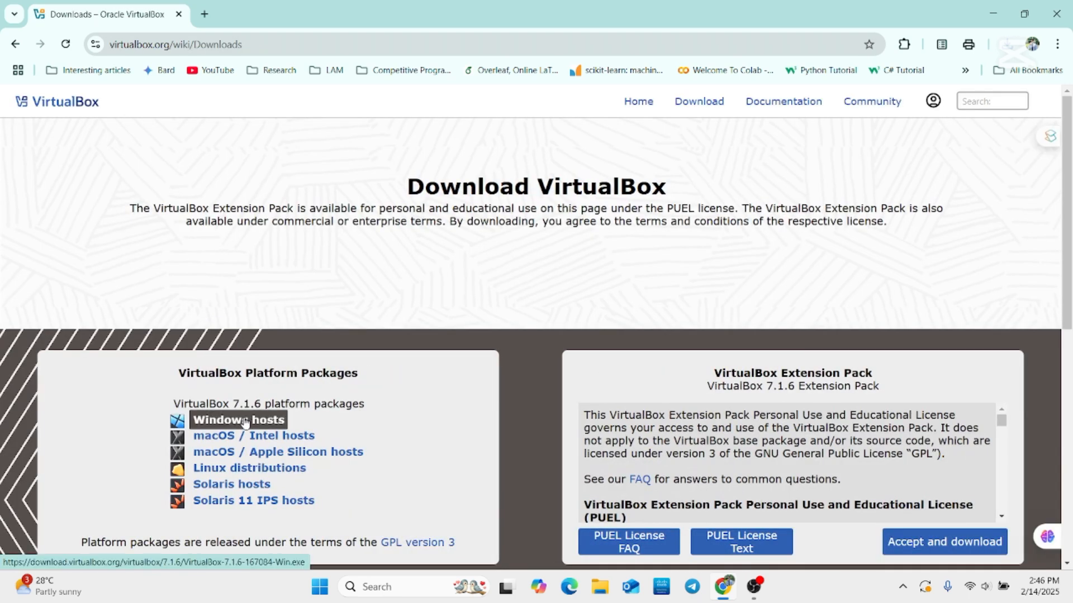
pyautogui.click(290, 439)
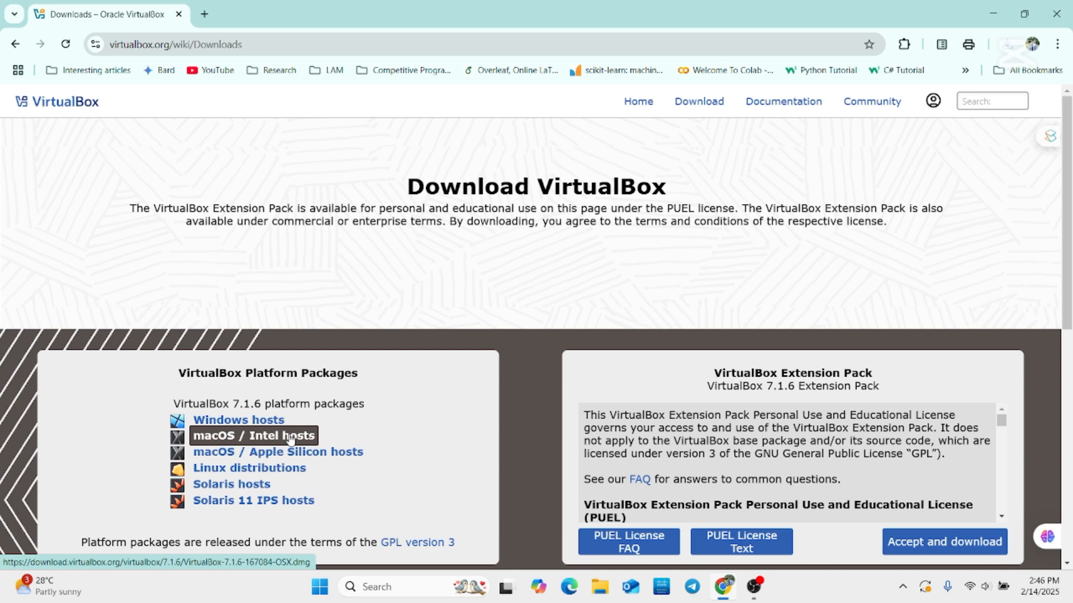
pyautogui.click(258, 422)
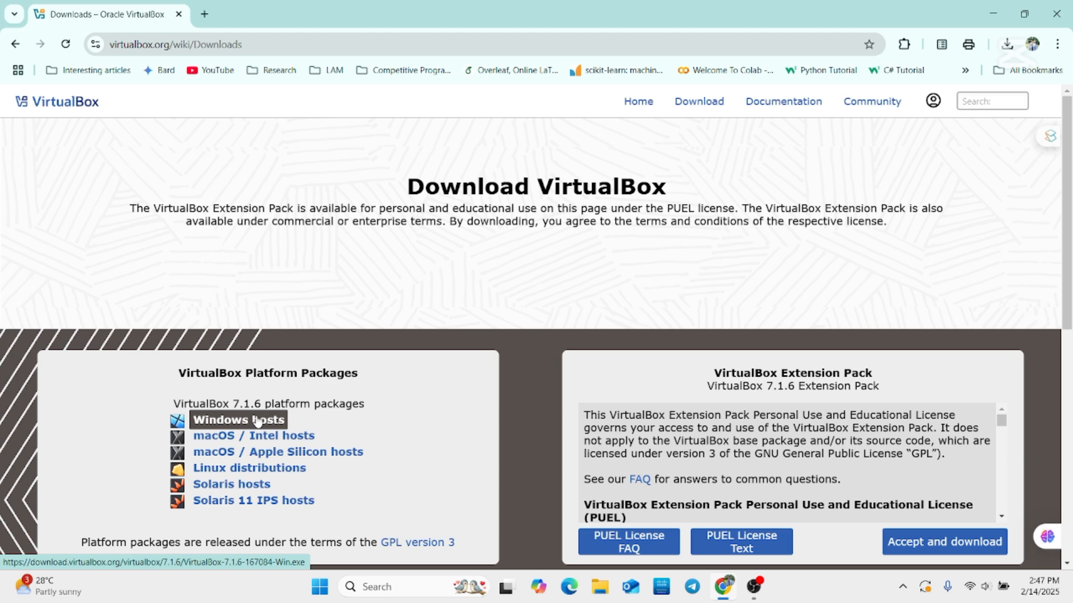
# - Search for "ubuntu for virtualbox" in a new browser tab and open the Download Ubuntu Desktop page
pyautogui.click(205, 14)
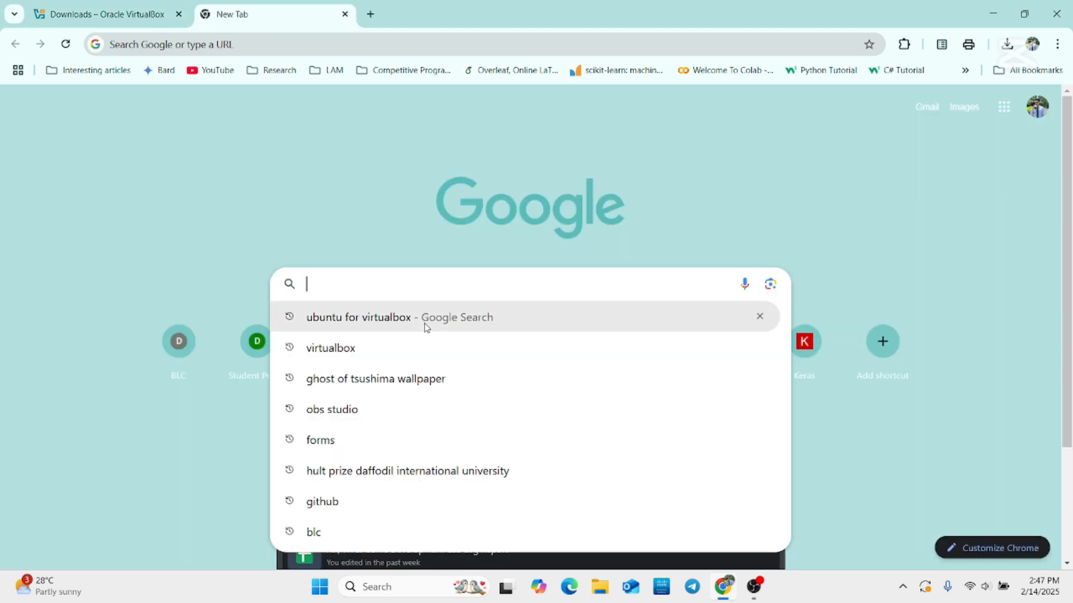
pyautogui.click(426, 328)
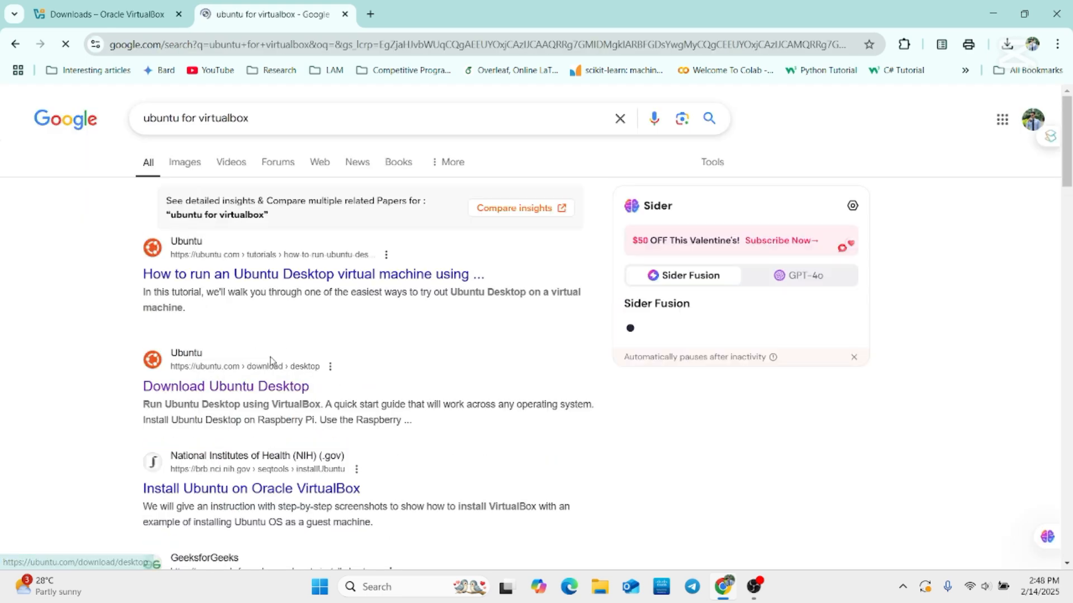
pyautogui.click(266, 396)
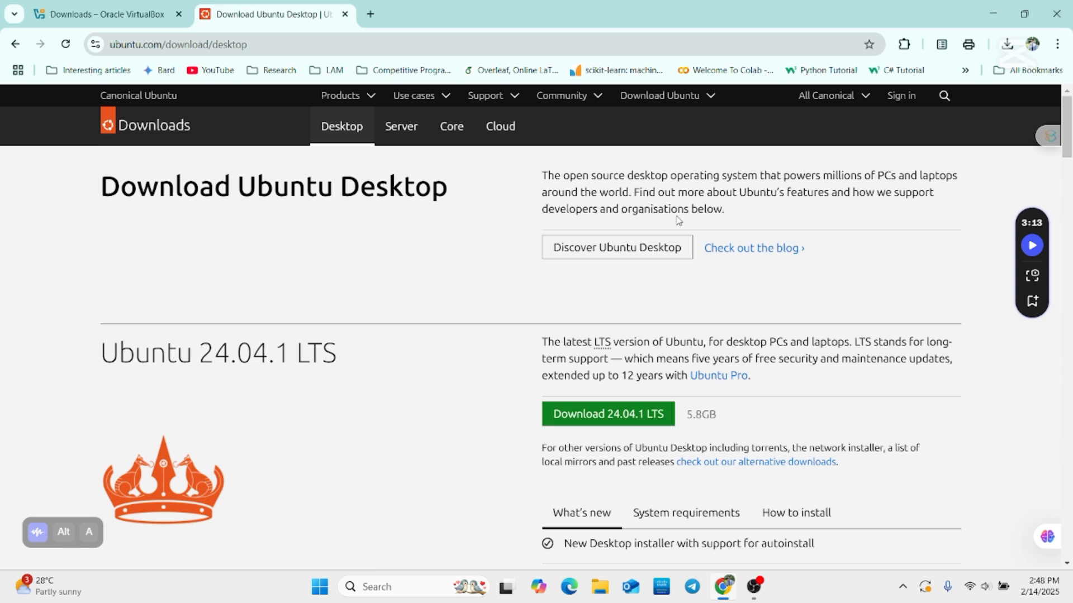
# - Launch the VirtualBox-7.1.6-167084-Win.exe installer from the Downloads folder
pyautogui.click(608, 593)
pyautogui.click(109, 326)
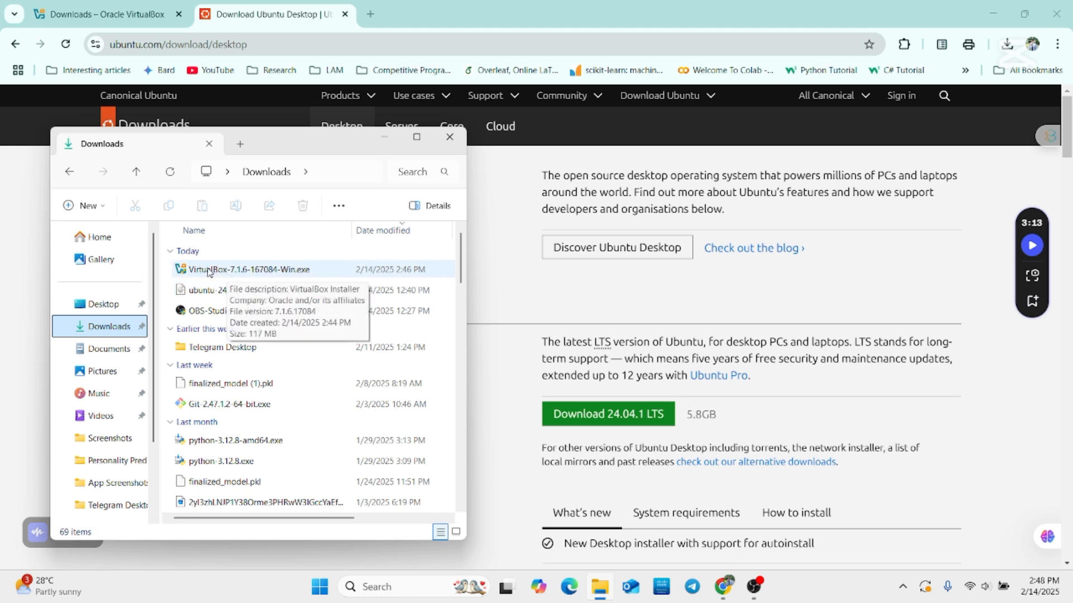
pyautogui.click(209, 271)
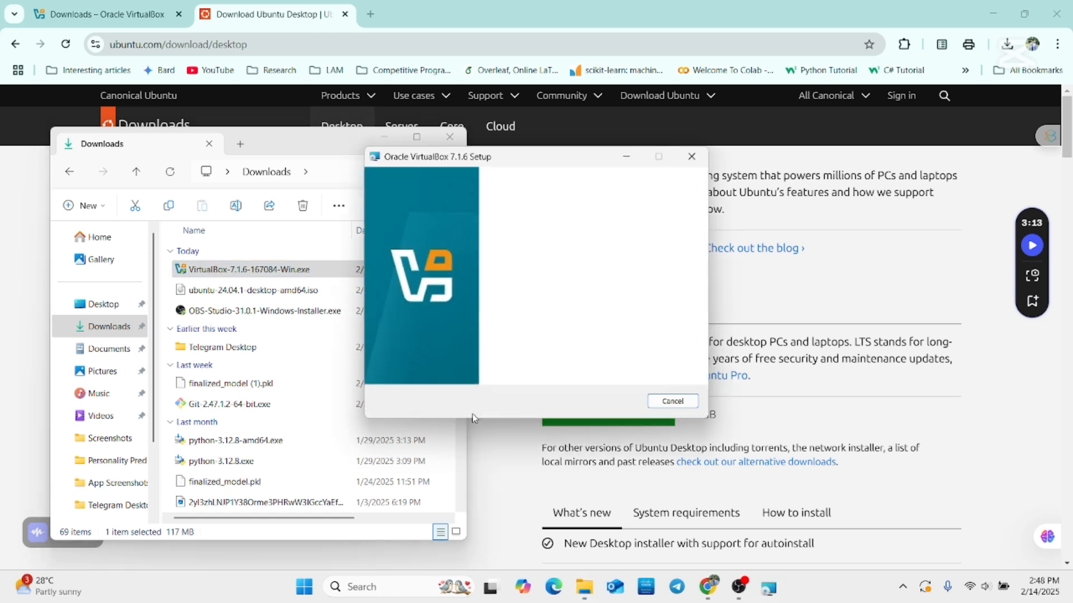
# - Proceed past the setup welcome page and accept the terms of the VirtualBox license agreement
pyautogui.click(609, 401)
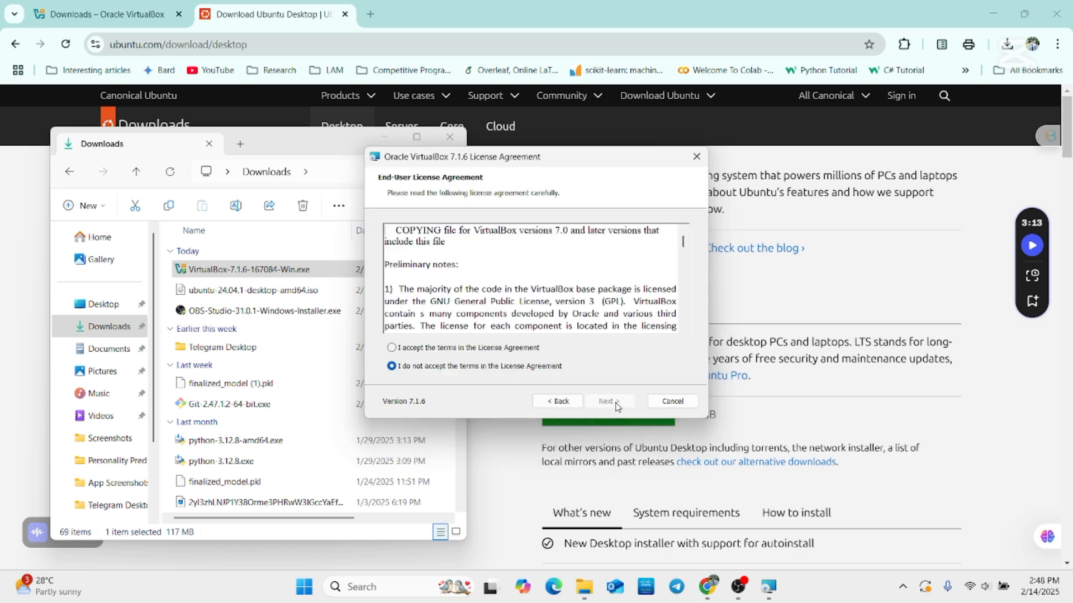
pyautogui.scroll(-10, 502, 276)
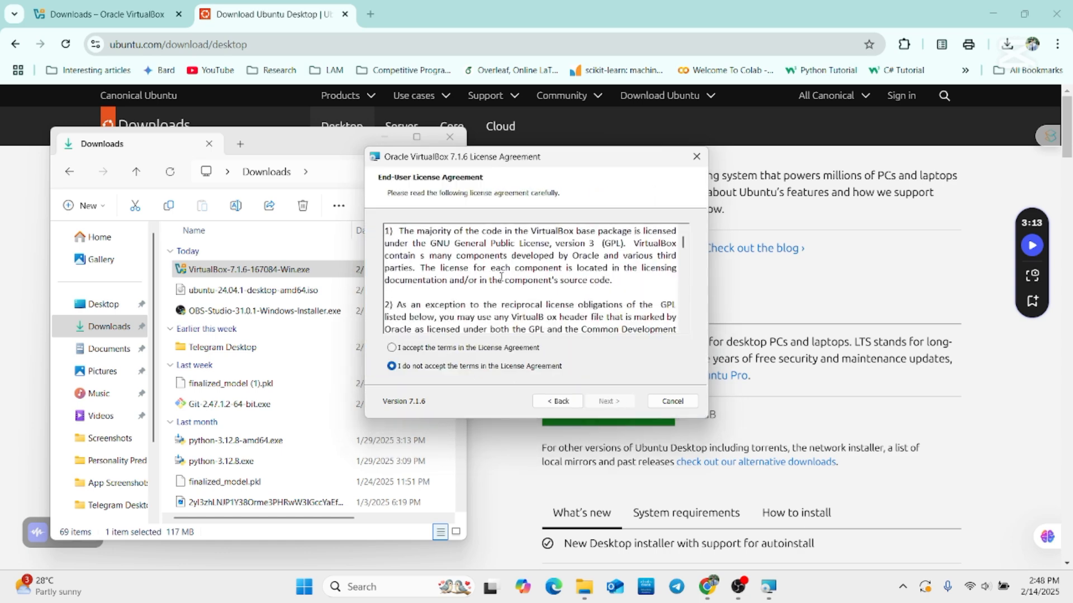
pyautogui.click(391, 348)
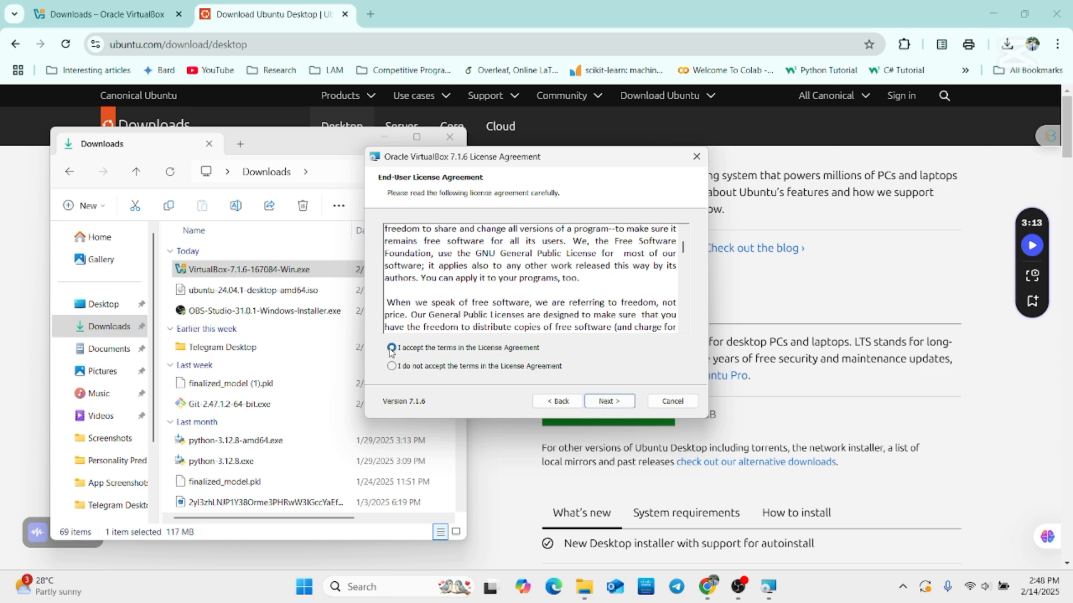
pyautogui.click(608, 401)
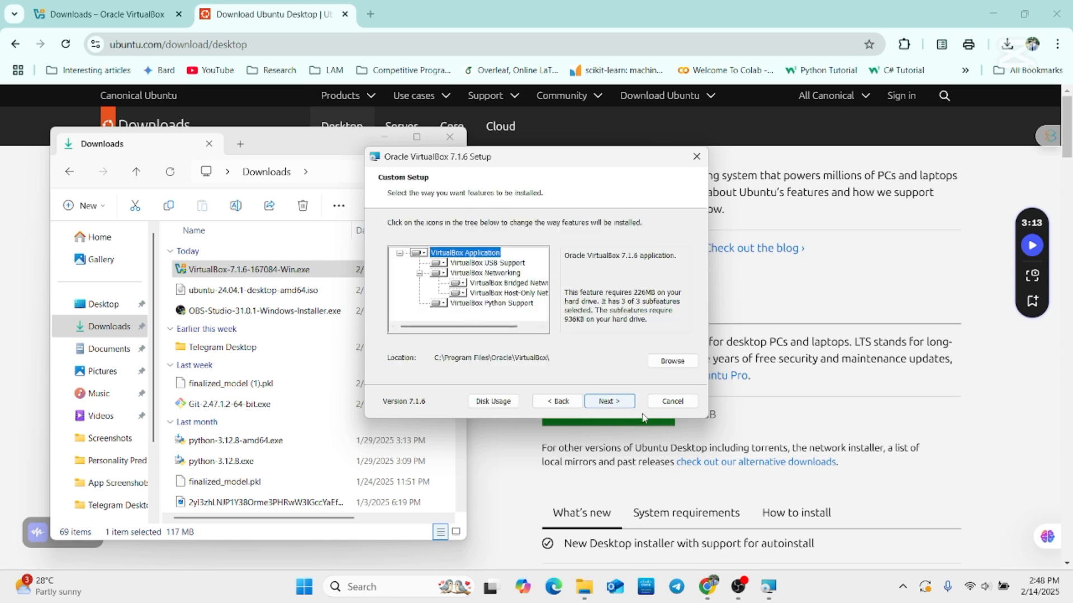
# - Install VirtualBox with the default features and shortcut options, agreeing to the network reset and missing Python dependencies, and finish the setup
pyautogui.click(609, 402)
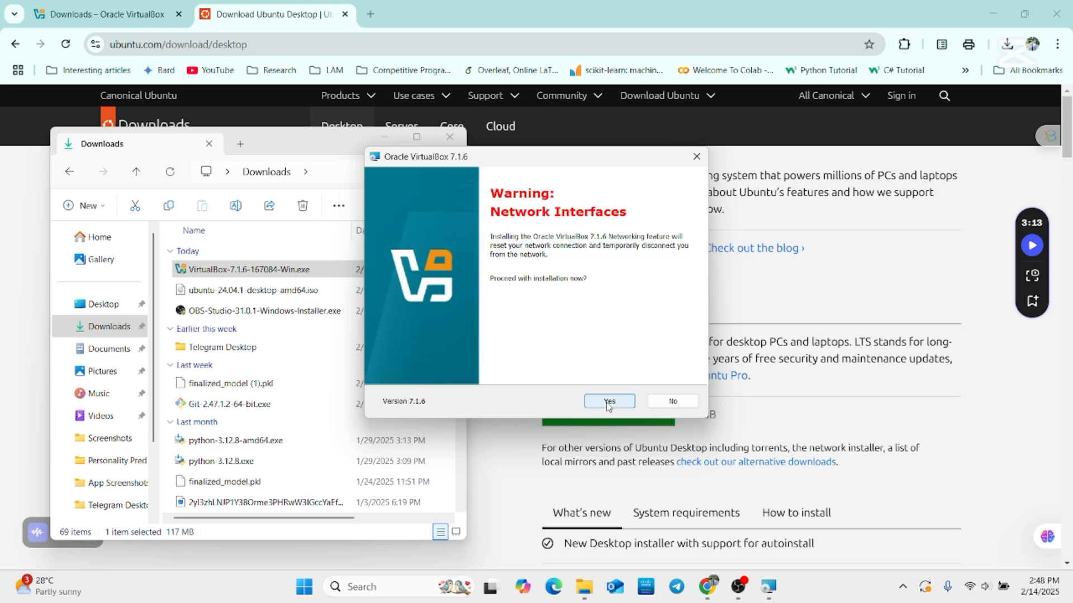
pyautogui.click(616, 403)
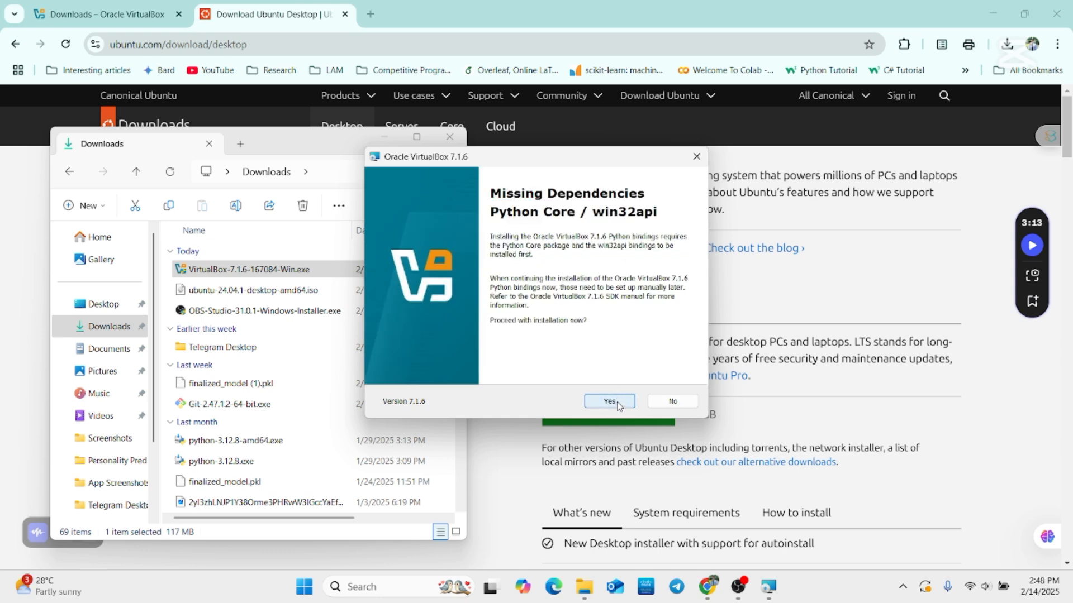
pyautogui.click(617, 402)
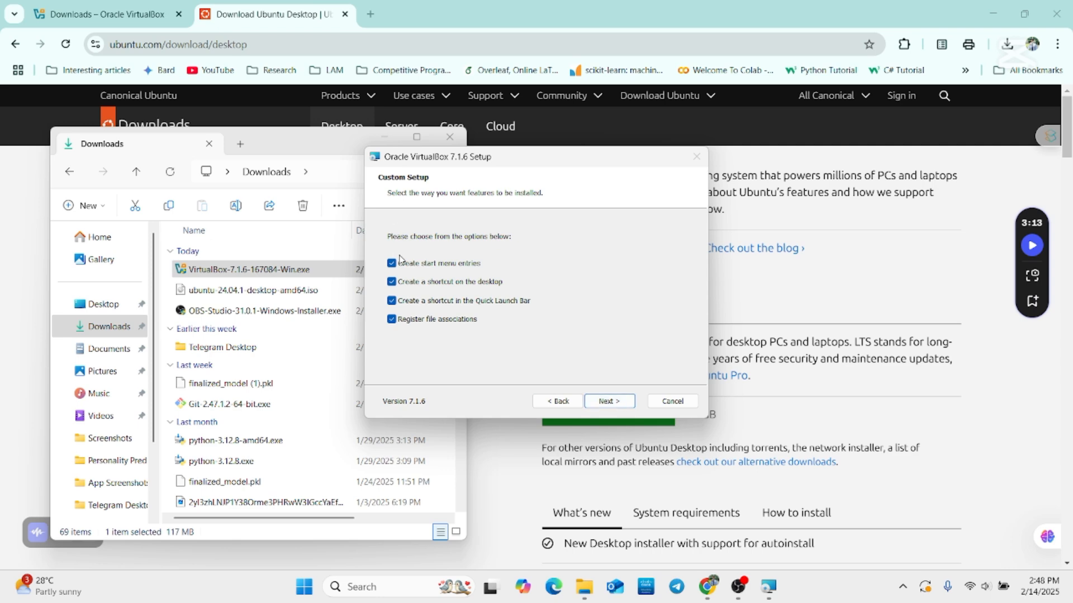
pyautogui.click(611, 402)
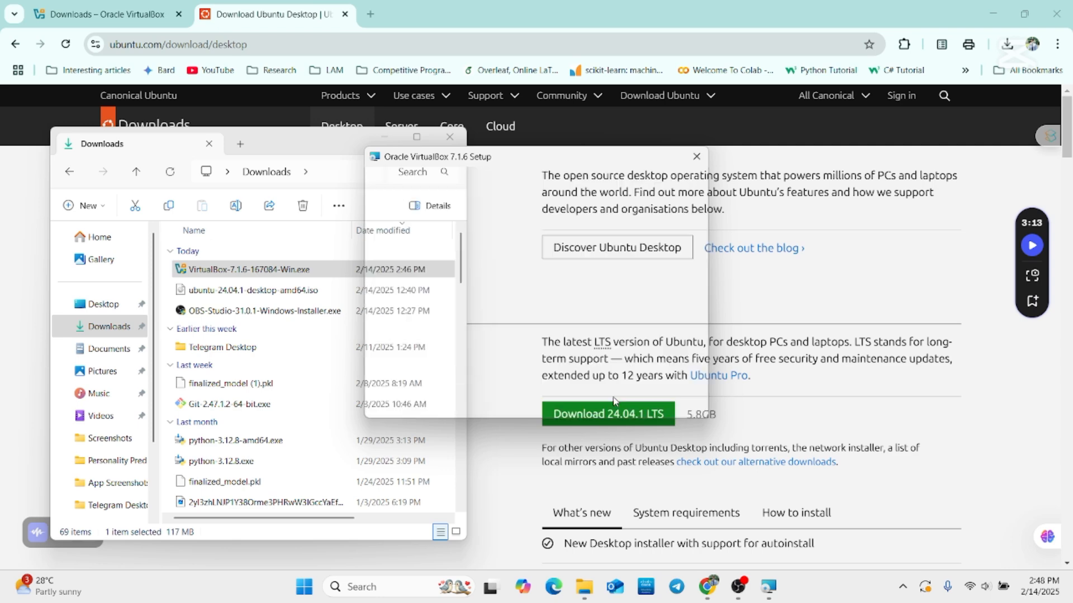
pyautogui.click(610, 402)
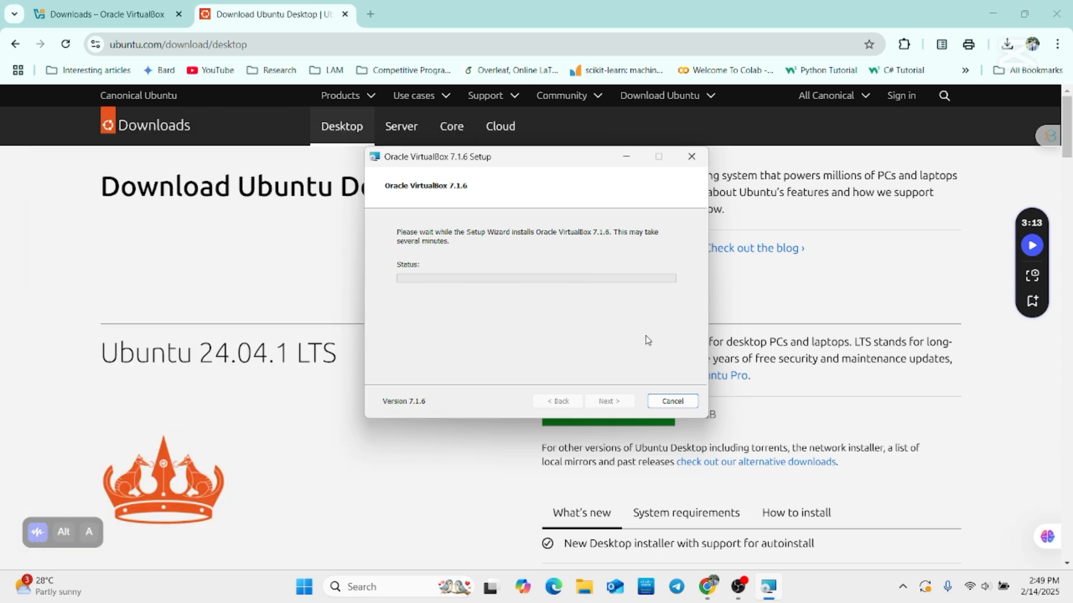
pyautogui.click(621, 400)
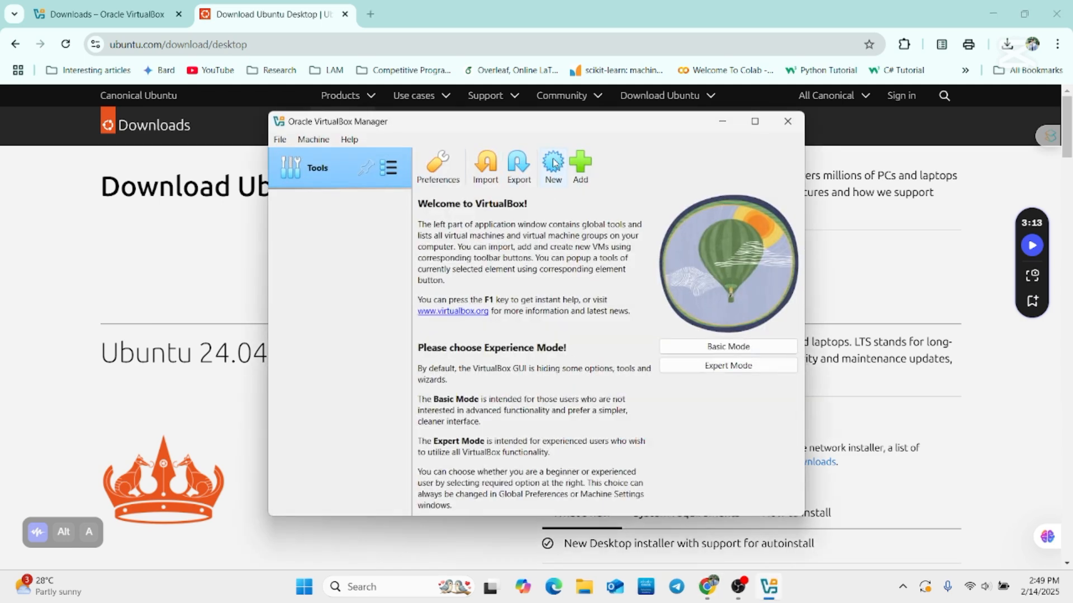
# - Start creating a new virtual machine and name it with the owner's first name followed by "Ubuntu"
pyautogui.click(553, 163)
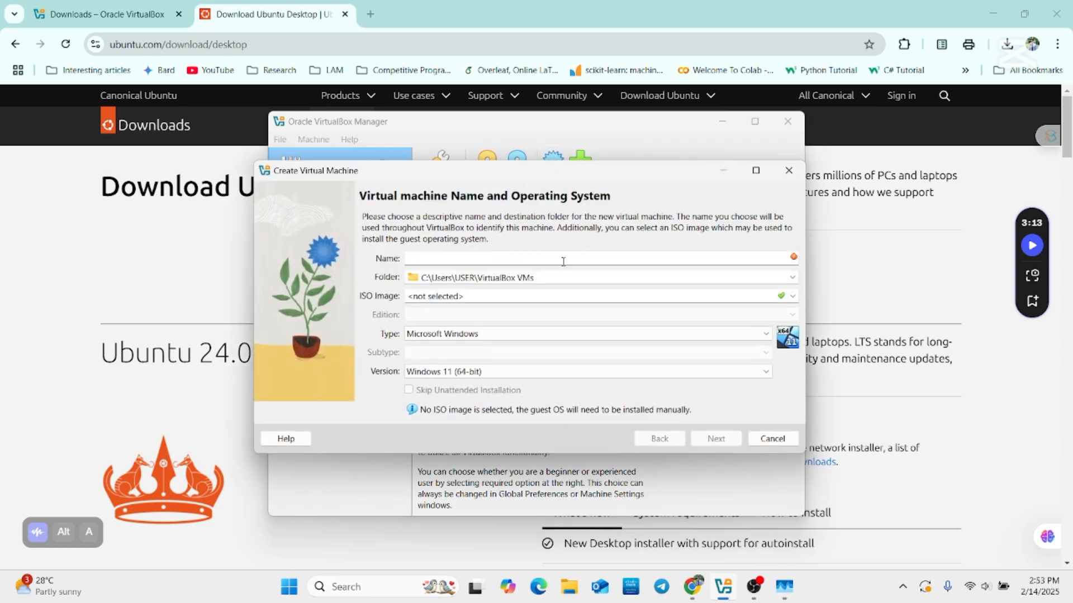
pyautogui.write('Re')
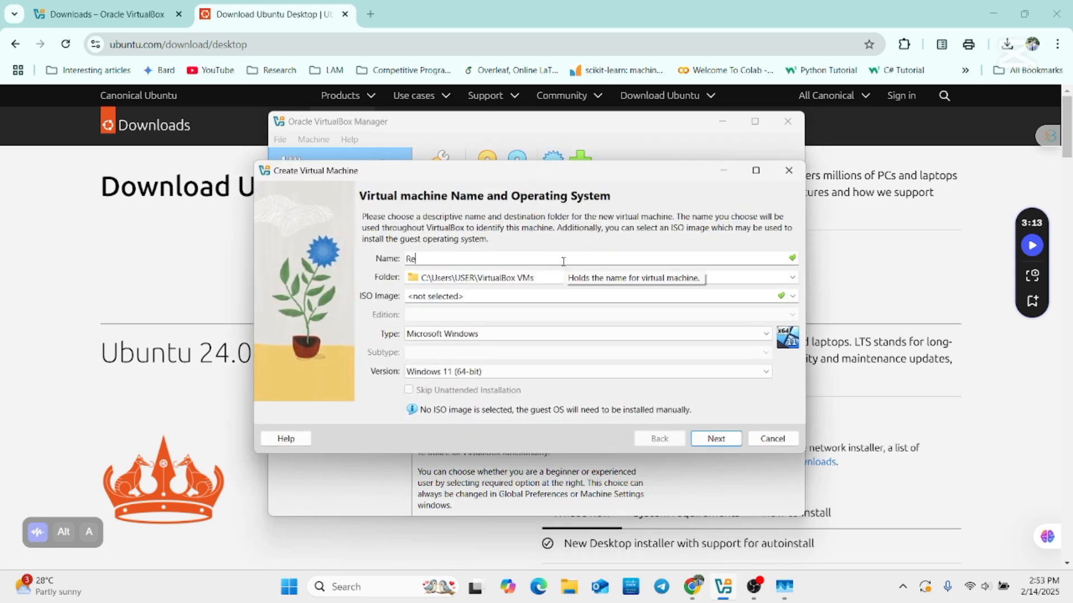
pyautogui.write("dwan's Ubuntu")
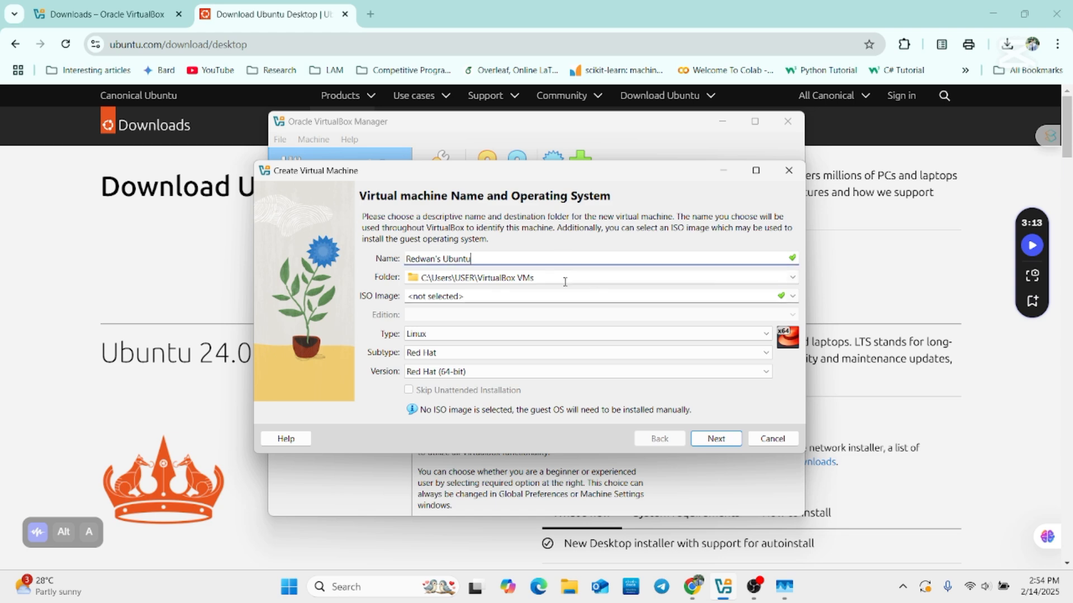
# - Create a folder named Ubuntu on the D: drive and set it as the virtual machine's destination folder
pyautogui.click(507, 278)
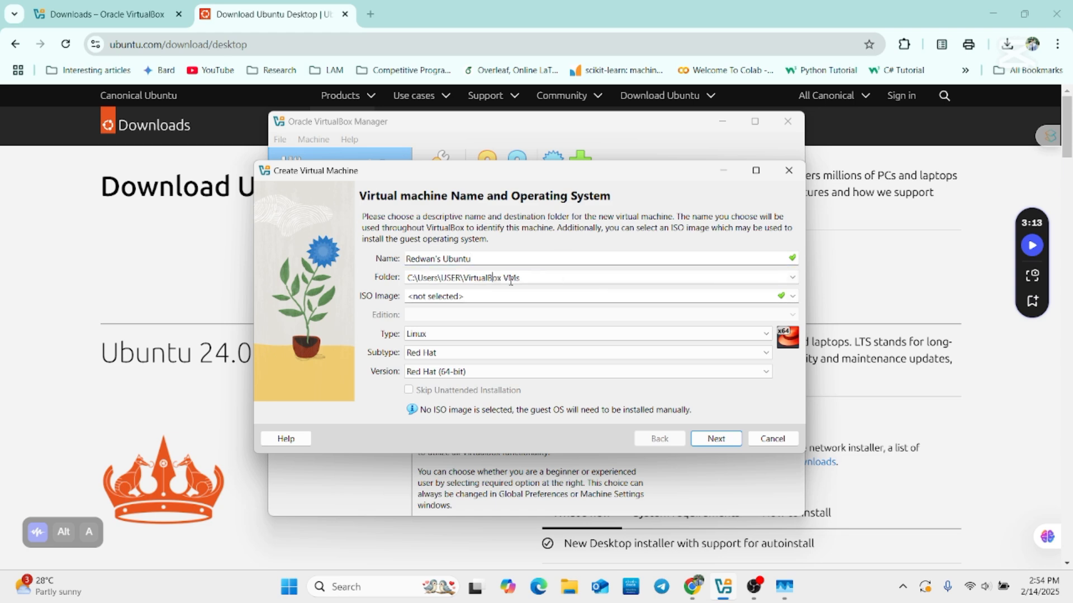
pyautogui.click(793, 277)
pyautogui.click(514, 304)
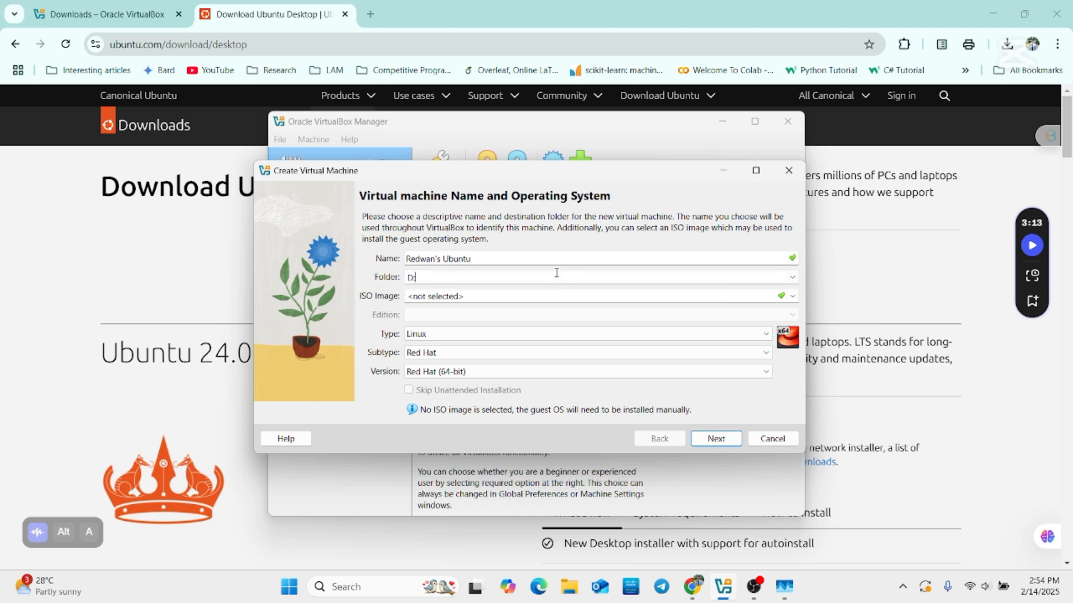
pyautogui.click(793, 277)
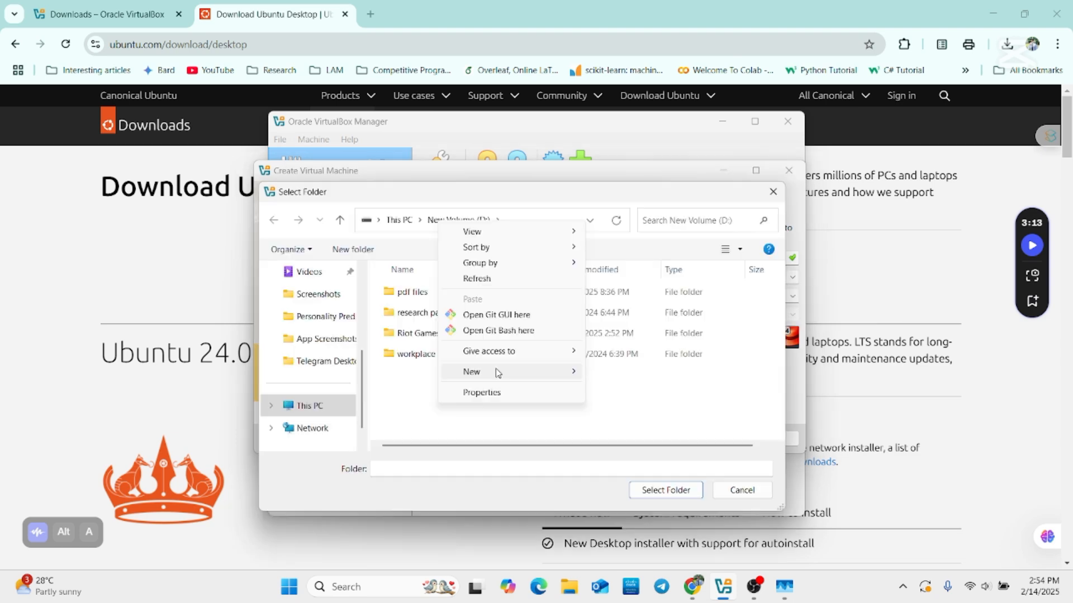
pyautogui.moveTo(496, 371)
pyautogui.click(650, 379)
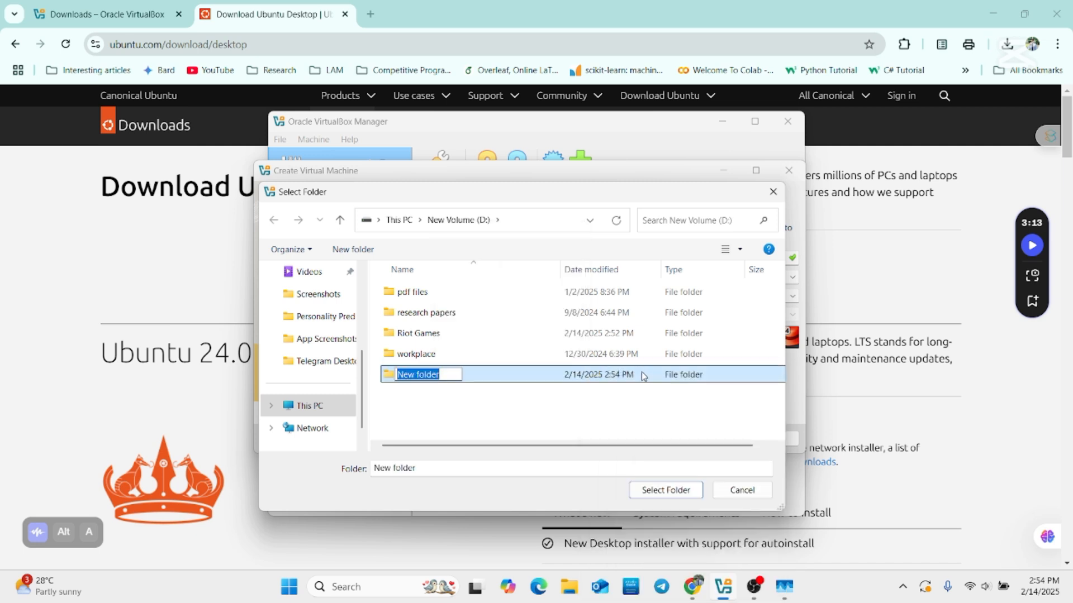
pyautogui.write('Ubuntu')
pyautogui.press('Return')
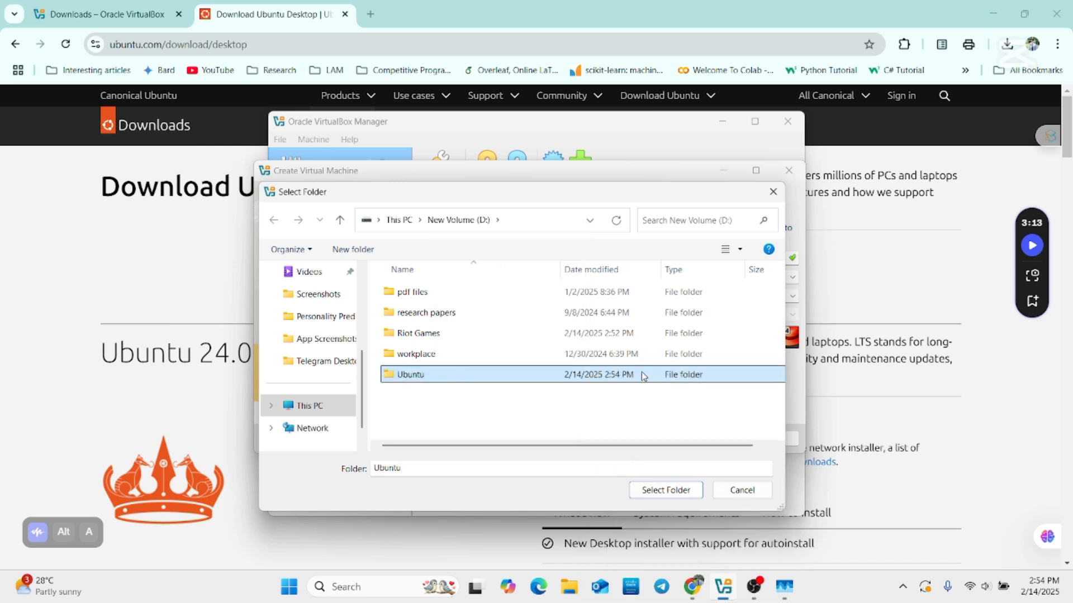
pyautogui.click(452, 374)
pyautogui.click(657, 494)
pyautogui.click(661, 496)
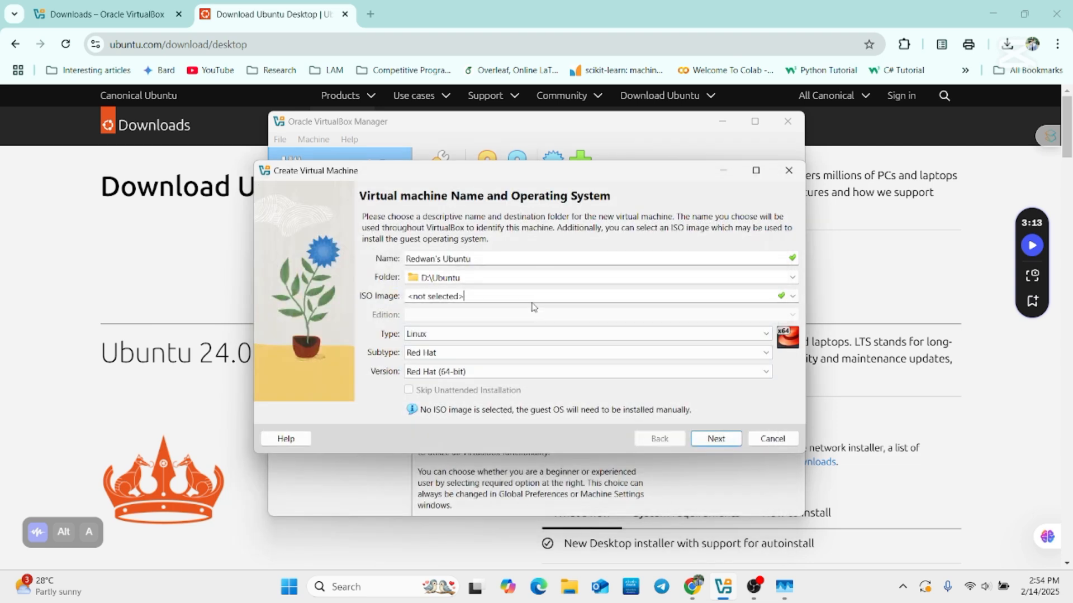
# - Choose ubuntu-24.04.1-desktop-amd64.iso as the ISO image and proceed to the unattended guest OS install setup
pyautogui.click(794, 297)
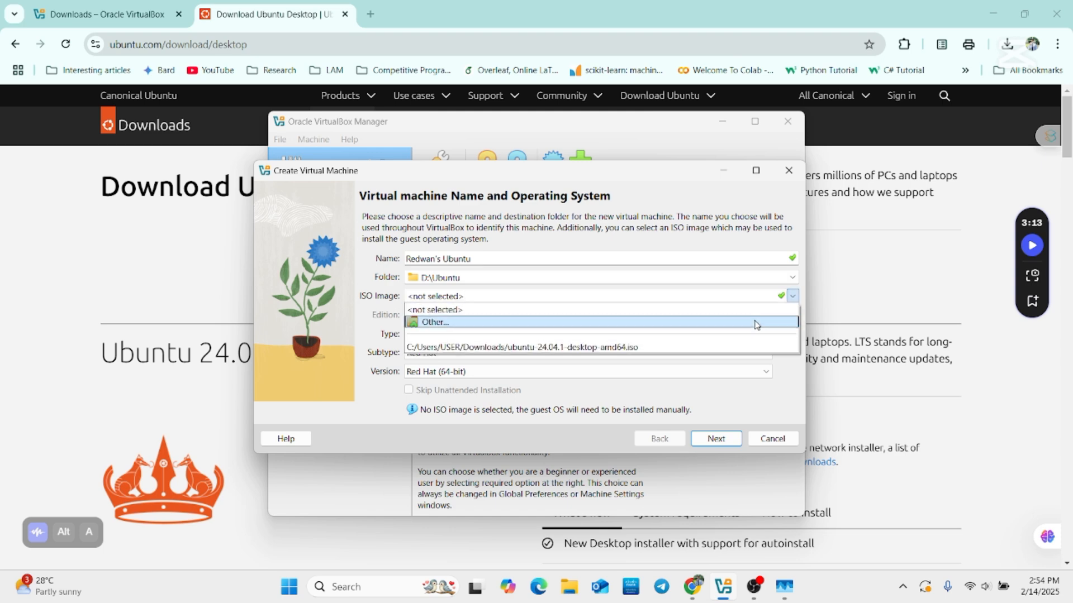
pyautogui.click(718, 349)
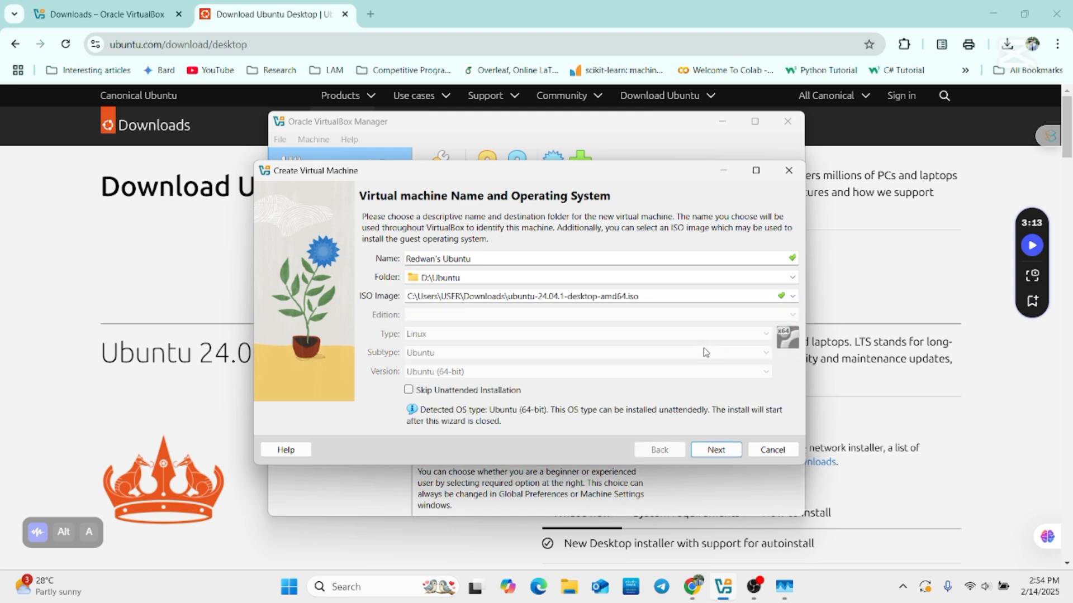
pyautogui.click(714, 452)
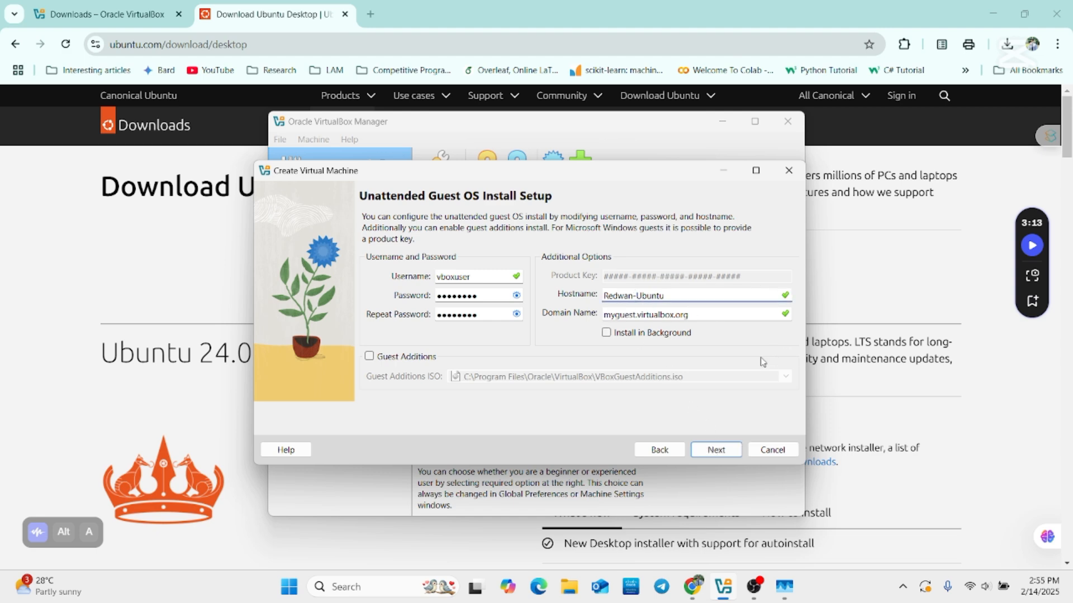
# - Set the guest username to the owner's first name and enter the new account password in both password fields
pyautogui.doubleClick(483, 276)
pyautogui.press('BackSpace')
pyautogui.write('Redwan')
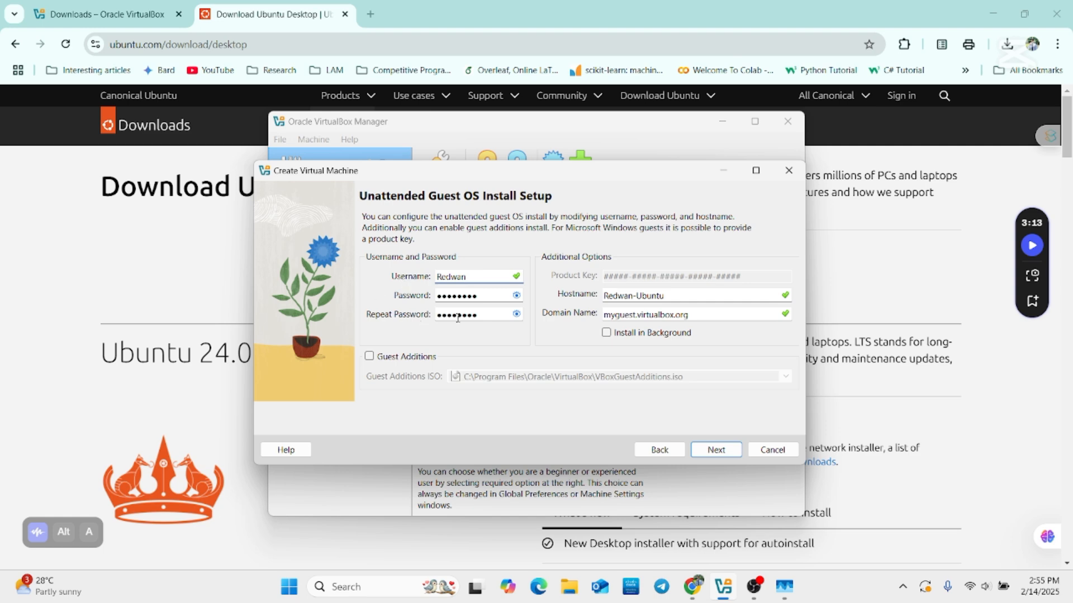
pyautogui.moveTo(495, 302); pyautogui.dragTo(432, 299)
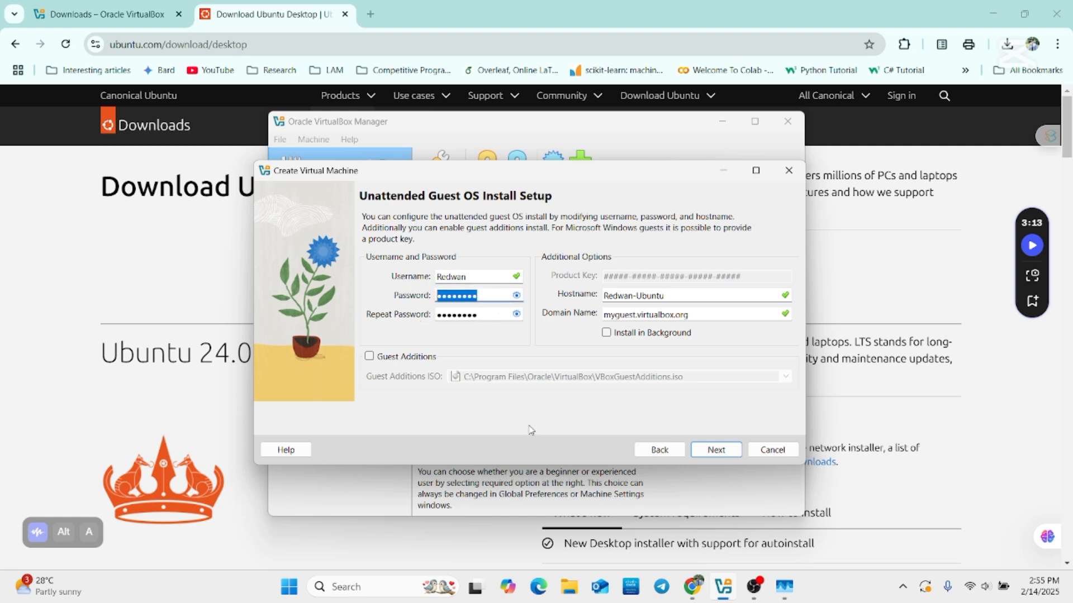
pyautogui.write('••')
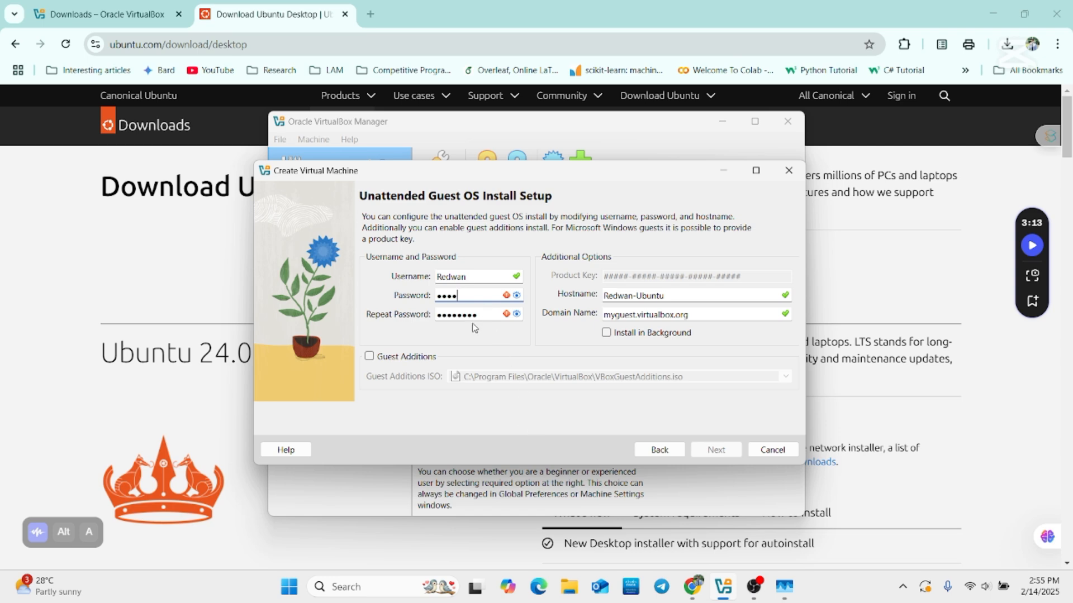
pyautogui.moveTo(481, 319); pyautogui.dragTo(416, 317)
pyautogui.write('••••')
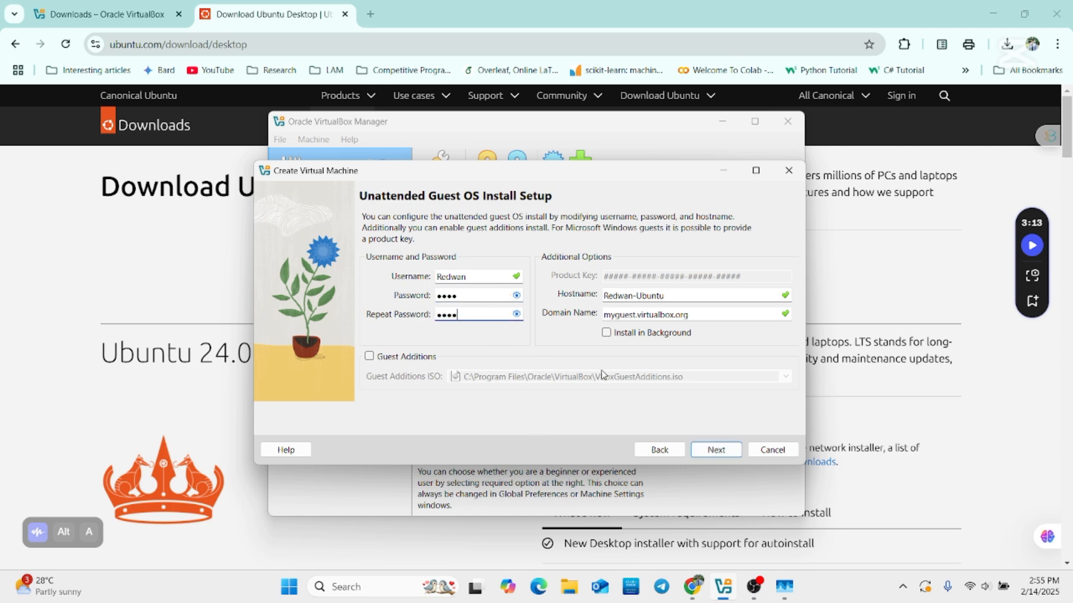
# - Set the virtual machine's base memory to 3021 MB and its processor count to 4, and proceed to the virtual hard disk settings
pyautogui.click(715, 449)
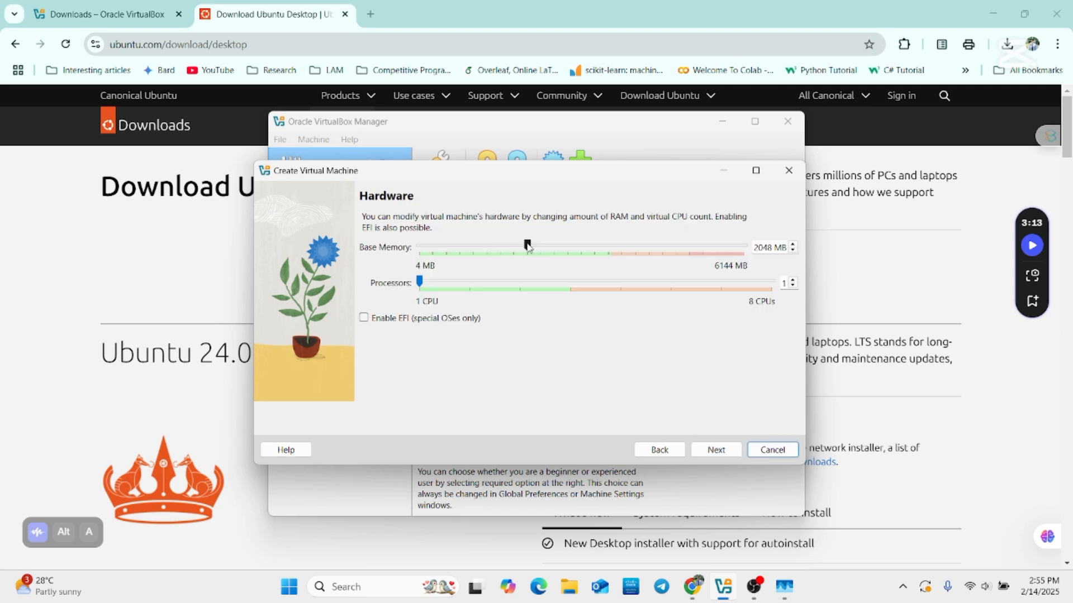
pyautogui.moveTo(528, 246); pyautogui.dragTo(570, 264)
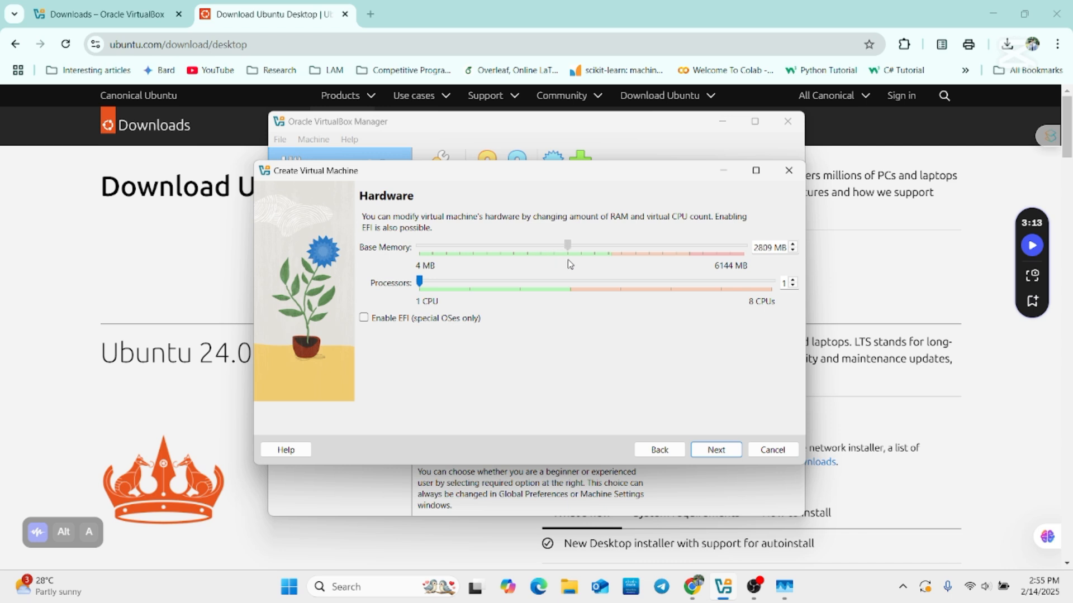
pyautogui.press('Return')
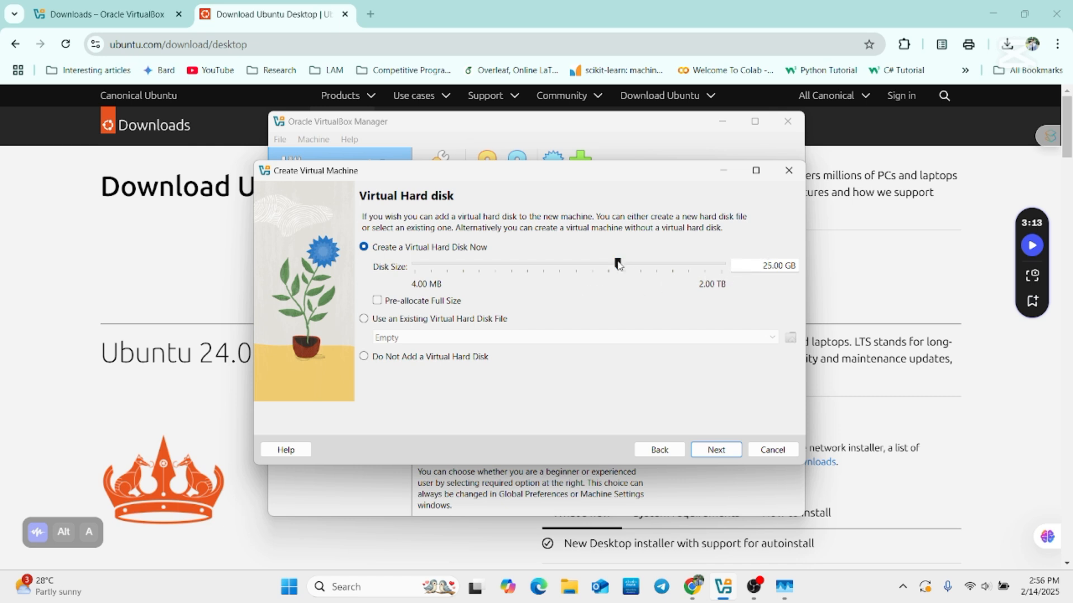
# - Create a new virtual hard disk of 40 GB and proceed to the configuration summary
pyautogui.moveTo(617, 264); pyautogui.dragTo(629, 264)
pyautogui.moveTo(786, 263); pyautogui.dragTo(759, 271)
pyautogui.write('40')
pyautogui.press('Return')
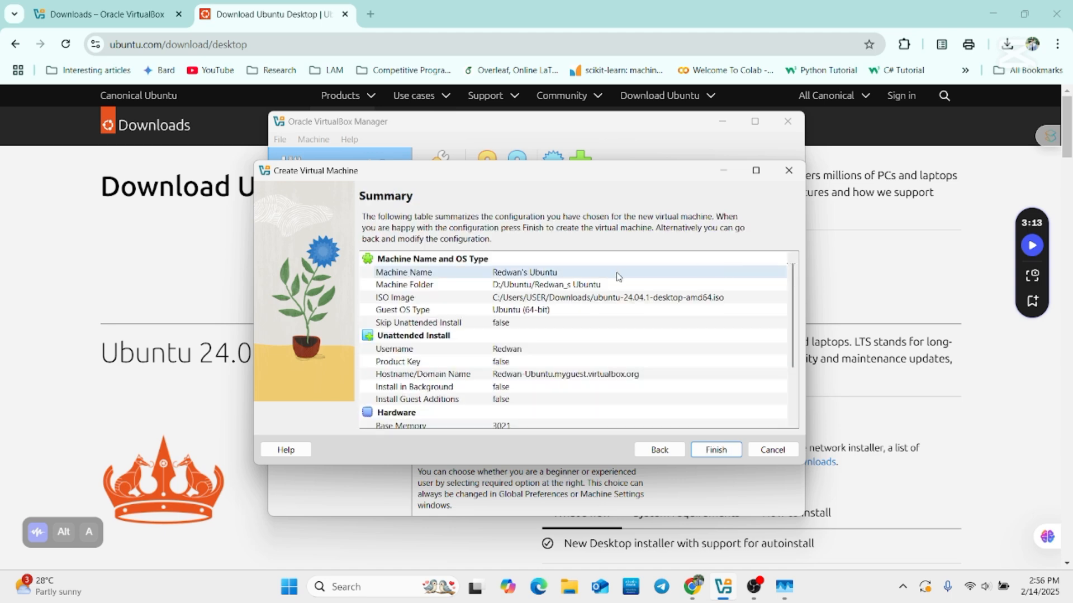
# - Review the configuration summary and finish creating the virtual machine to start the unattended Ubuntu installation
pyautogui.scroll(-1, 553, 369)
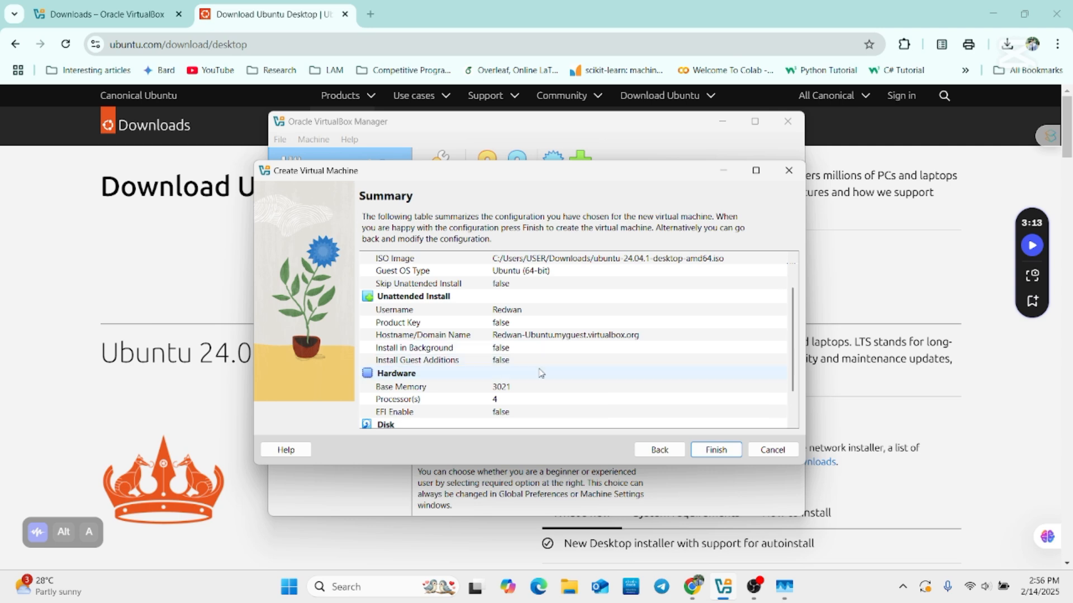
pyautogui.scroll(-1, 545, 373)
pyautogui.click(718, 450)
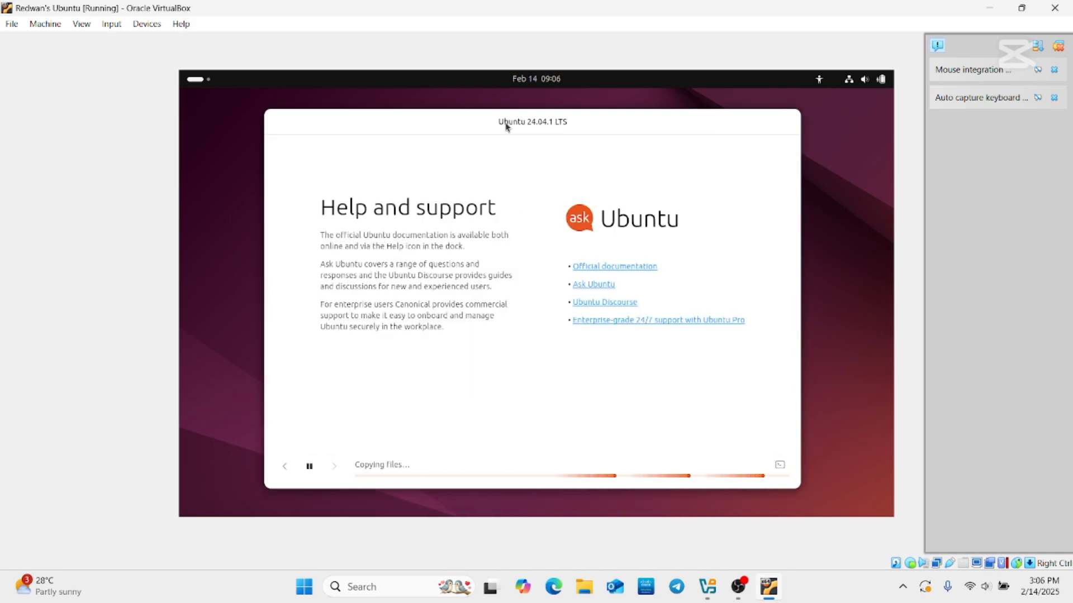
pyautogui.click(82, 24)
pyautogui.click(120, 43)
pyautogui.click(507, 356)
pyautogui.click(81, 24)
pyautogui.click(455, 240)
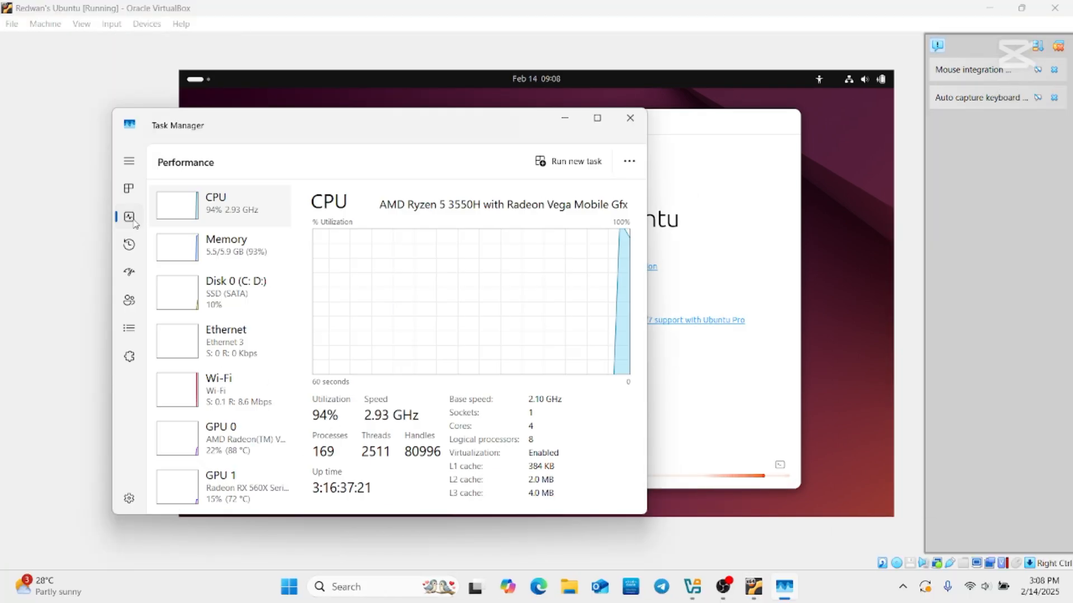
pyautogui.click(213, 288)
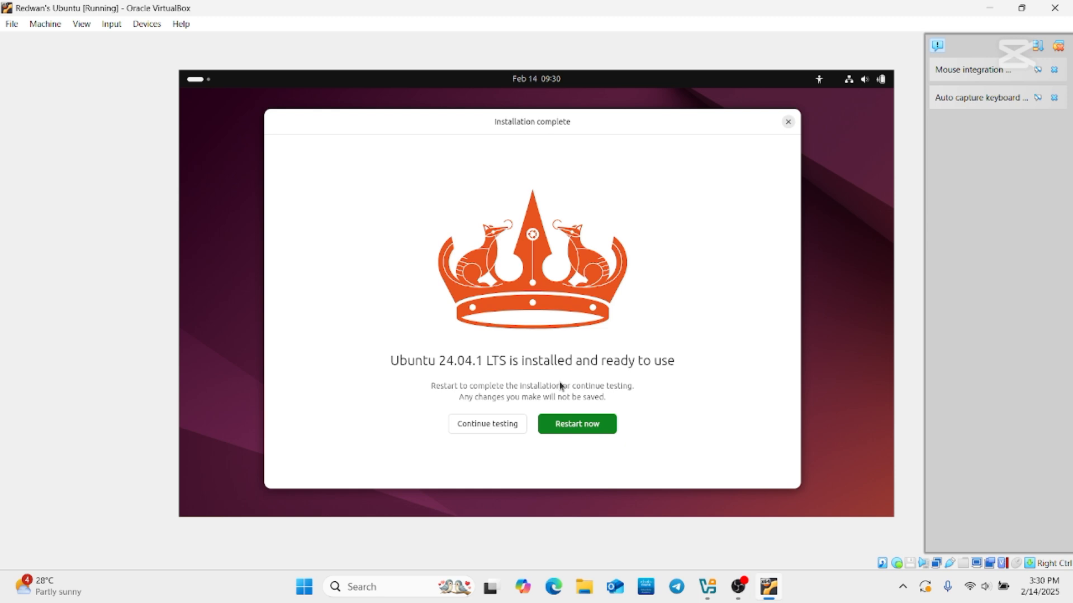
# - Restart the guest to complete the Ubuntu installation and log in to the listed user account with its password
pyautogui.click(577, 424)
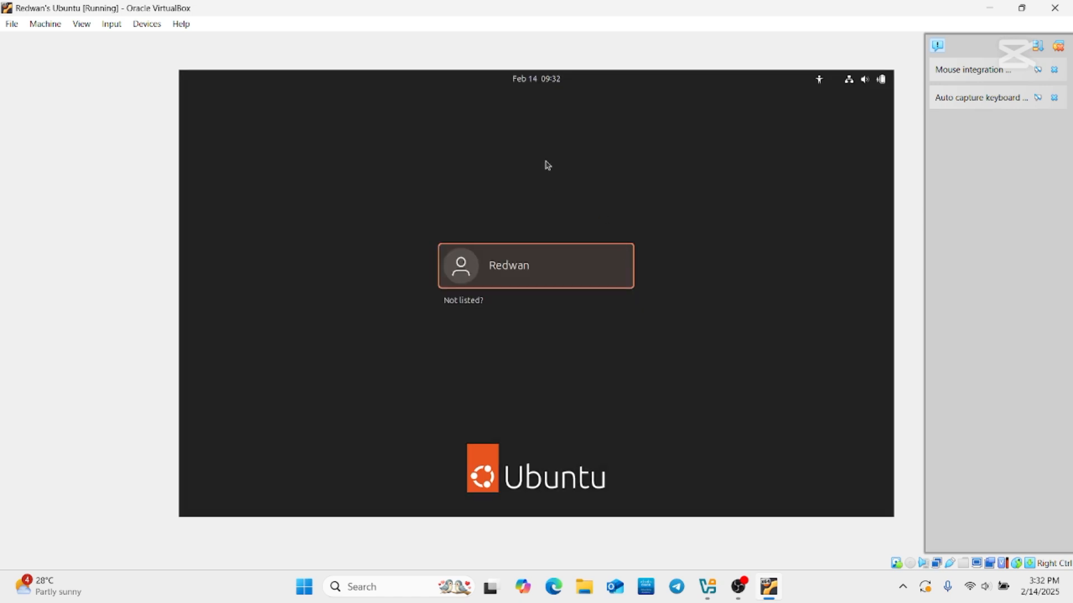
pyautogui.click(518, 277)
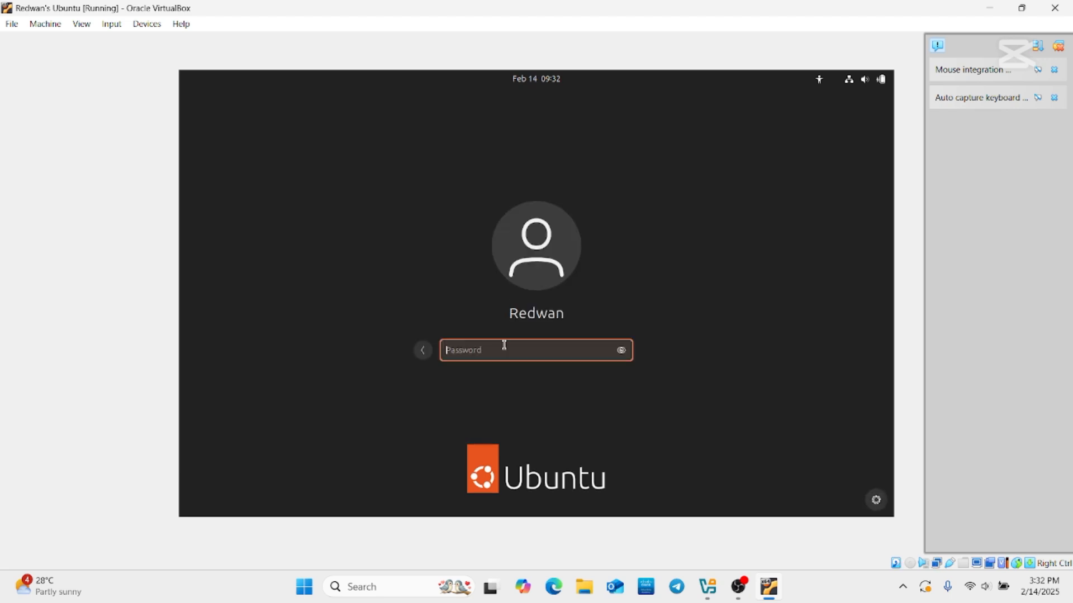
pyautogui.write('••')
pyautogui.press('Return')
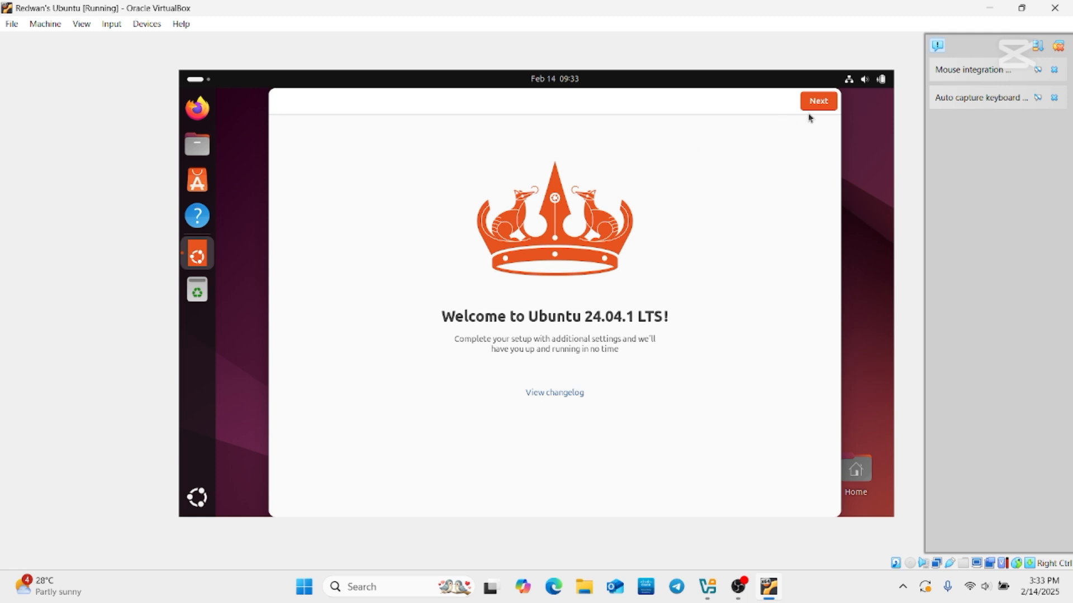
# - Complete Ubuntu's welcome setup, skipping Ubuntu Pro for now and choosing not to share system data
pyautogui.click(823, 103)
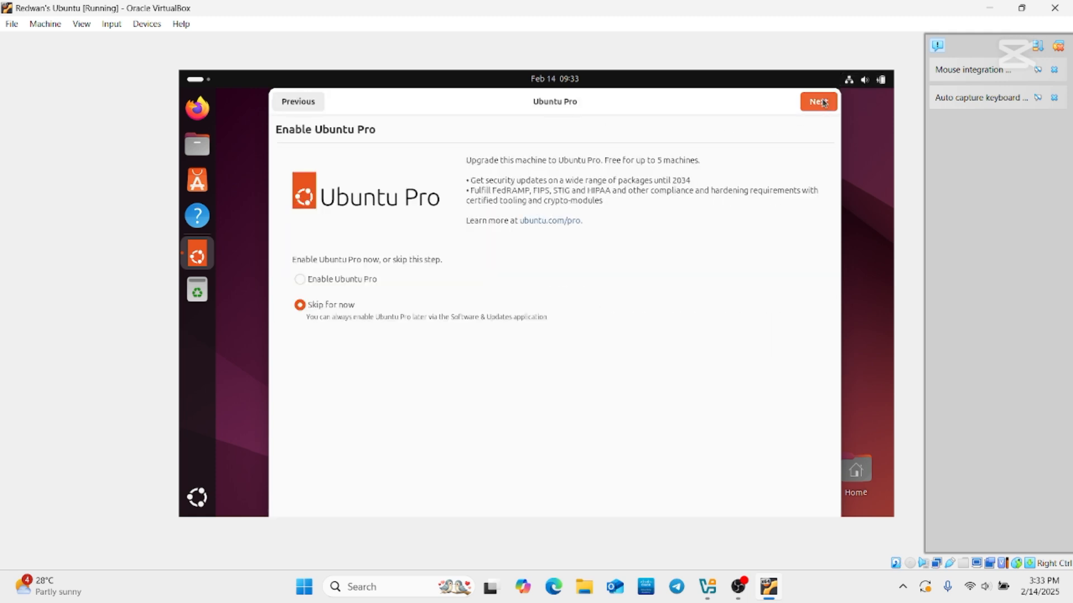
pyautogui.click(824, 103)
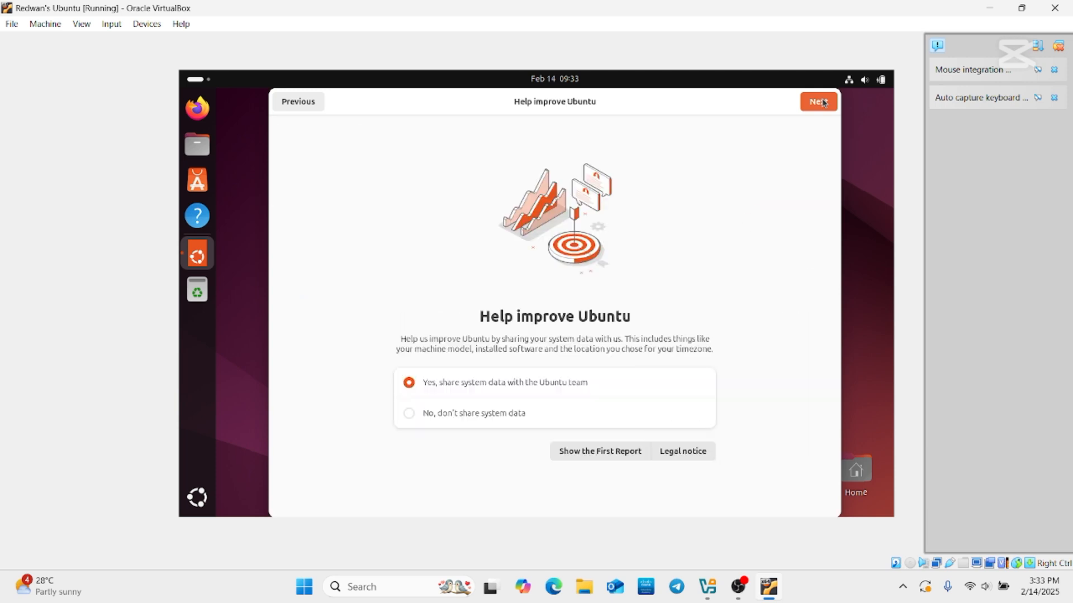
pyautogui.click(438, 412)
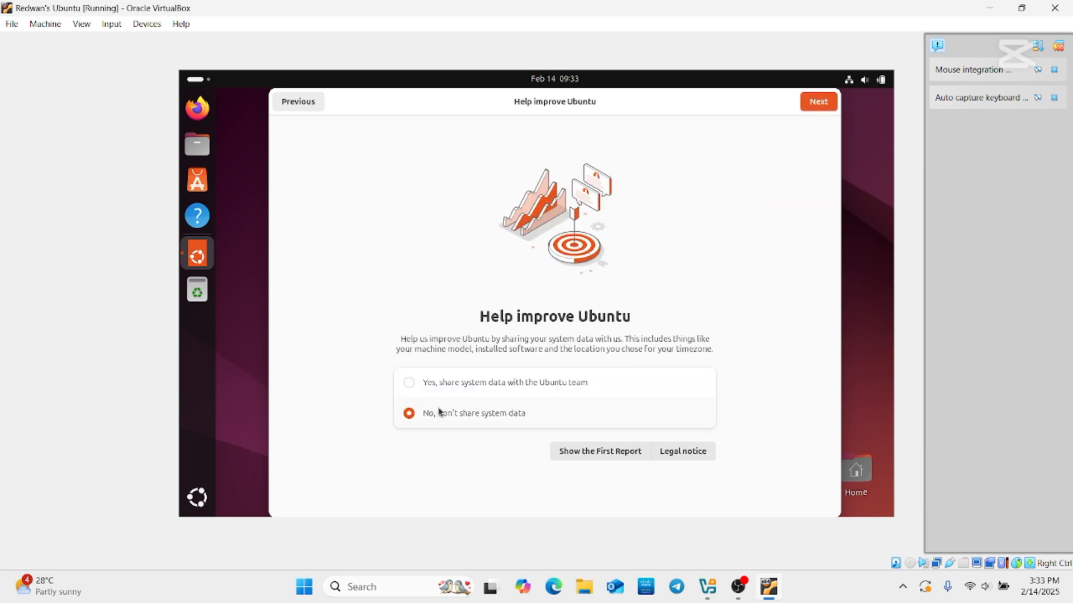
pyautogui.click(819, 102)
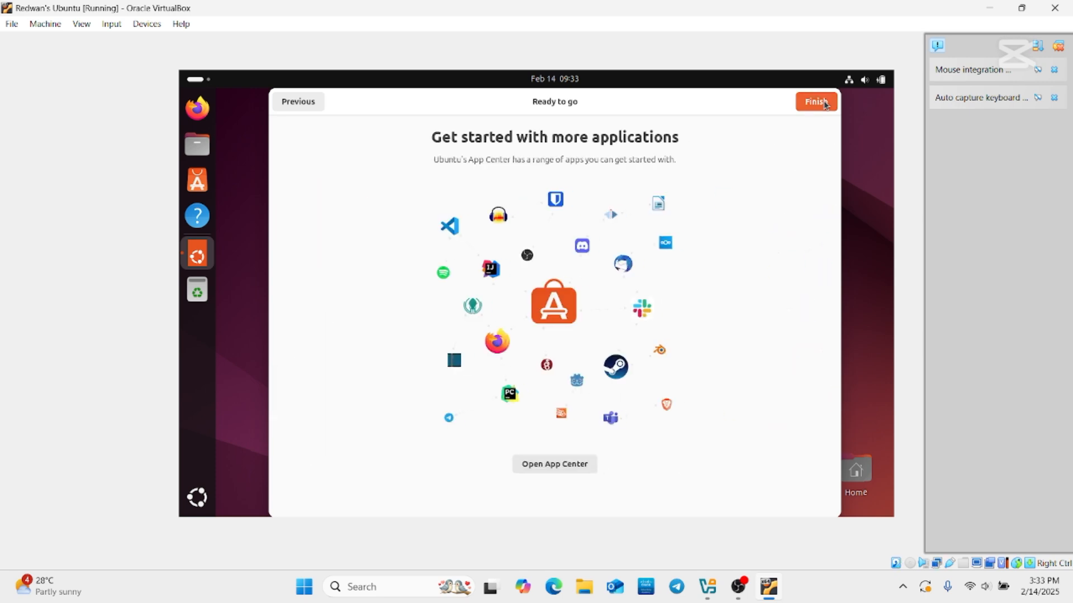
pyautogui.click(819, 102)
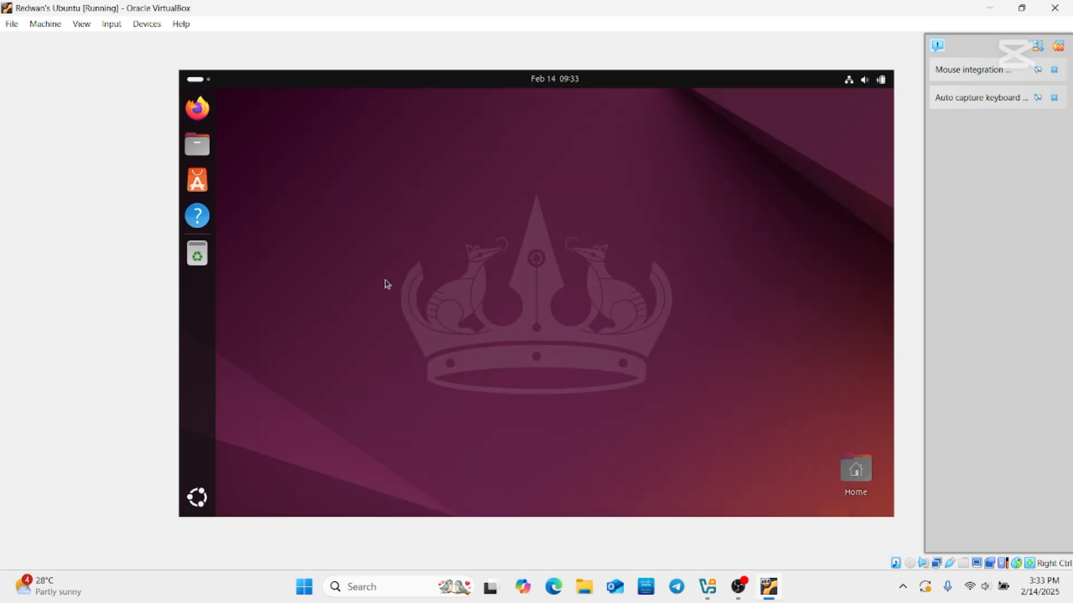
# - Open Terminal from the guest's applications and run whoami to check the current user account
pyautogui.click(197, 499)
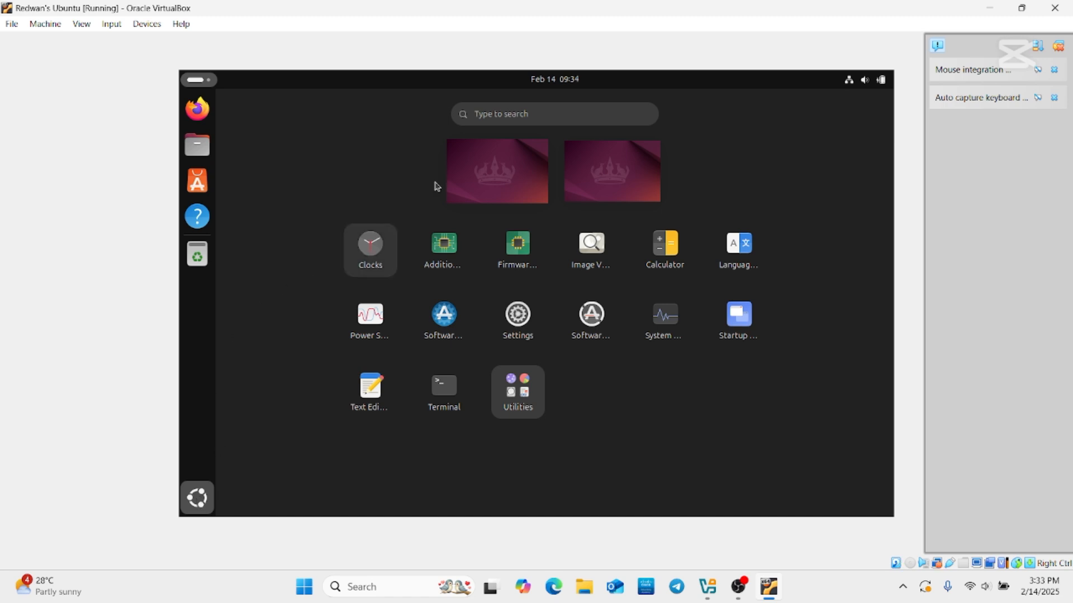
pyautogui.click(444, 389)
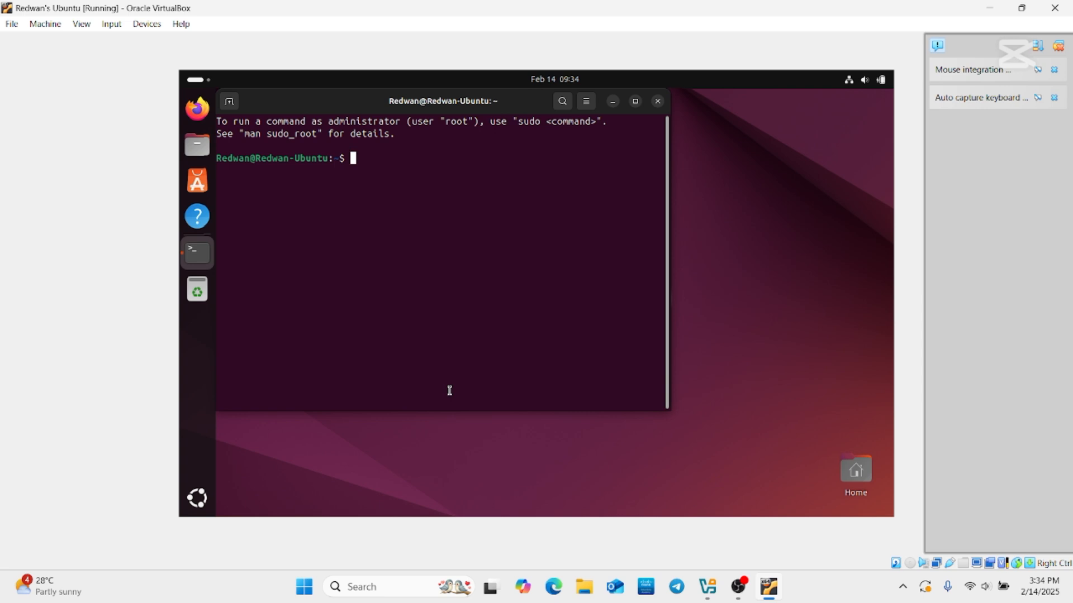
pyautogui.write('whoami')
pyautogui.press('Return')
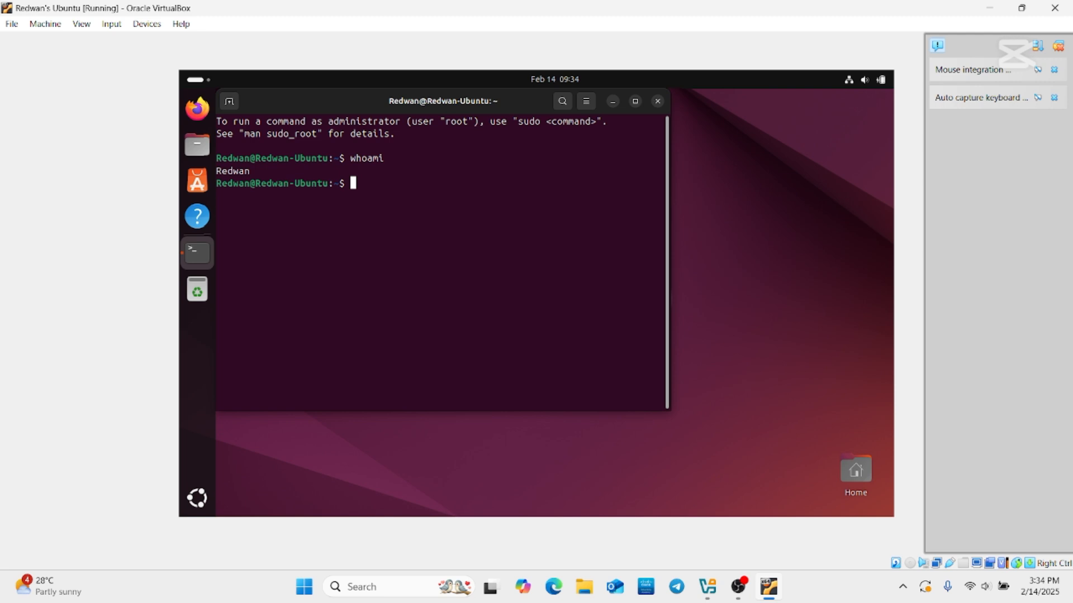
# - Run sudo apt install ubuntu-restricted-extras -y and enter the account password to authorise the installation
pyautogui.write('sudo apt install ubuntu-res')
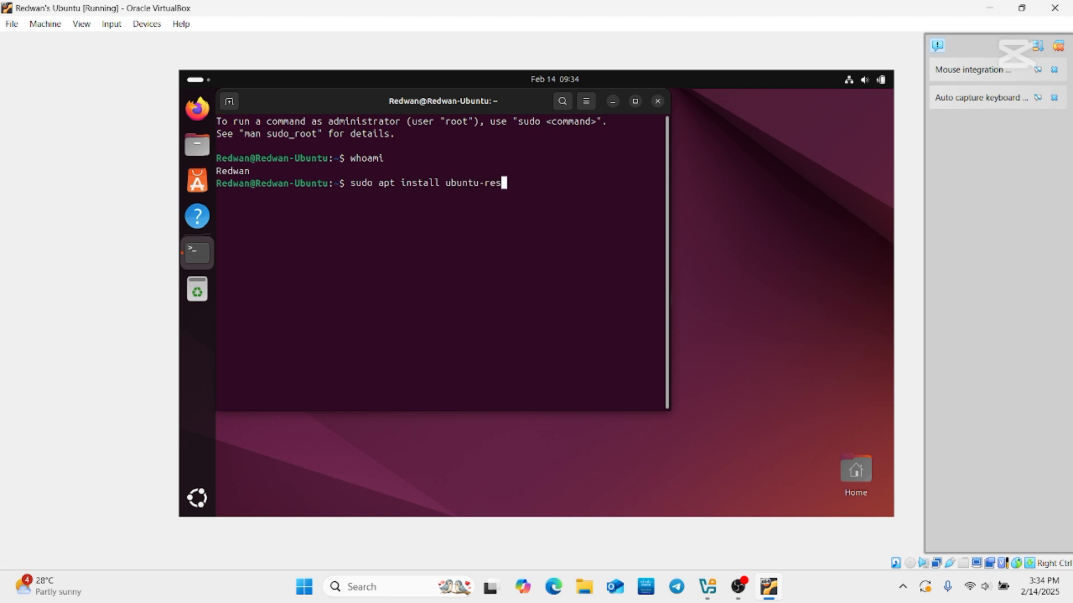
pyautogui.write('tricted-extras -y')
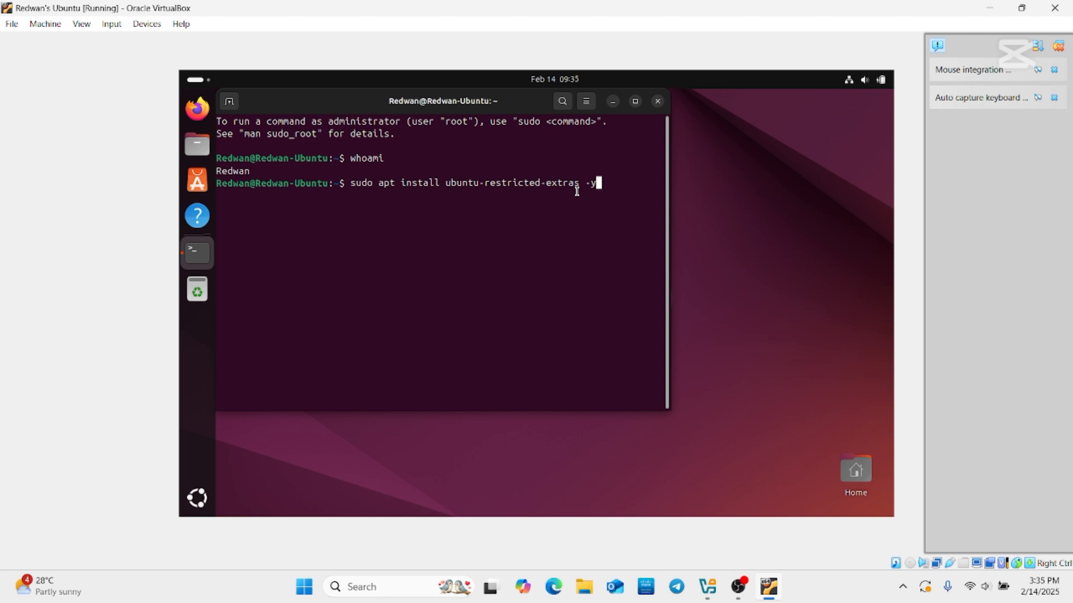
pyautogui.press('Return')
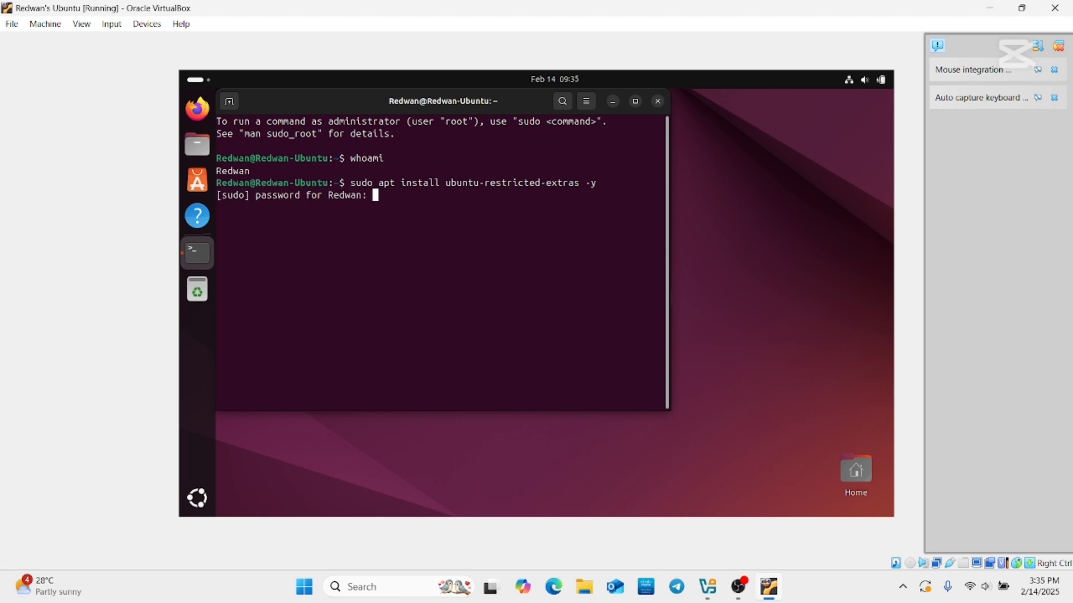
pyautogui.press('Return')
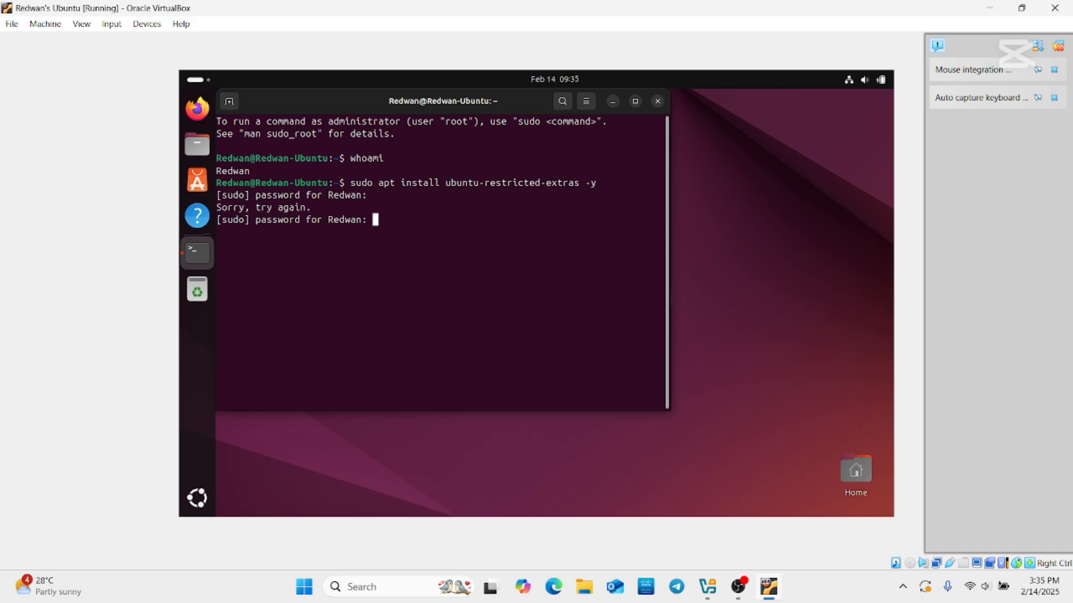
pyautogui.press('Return')
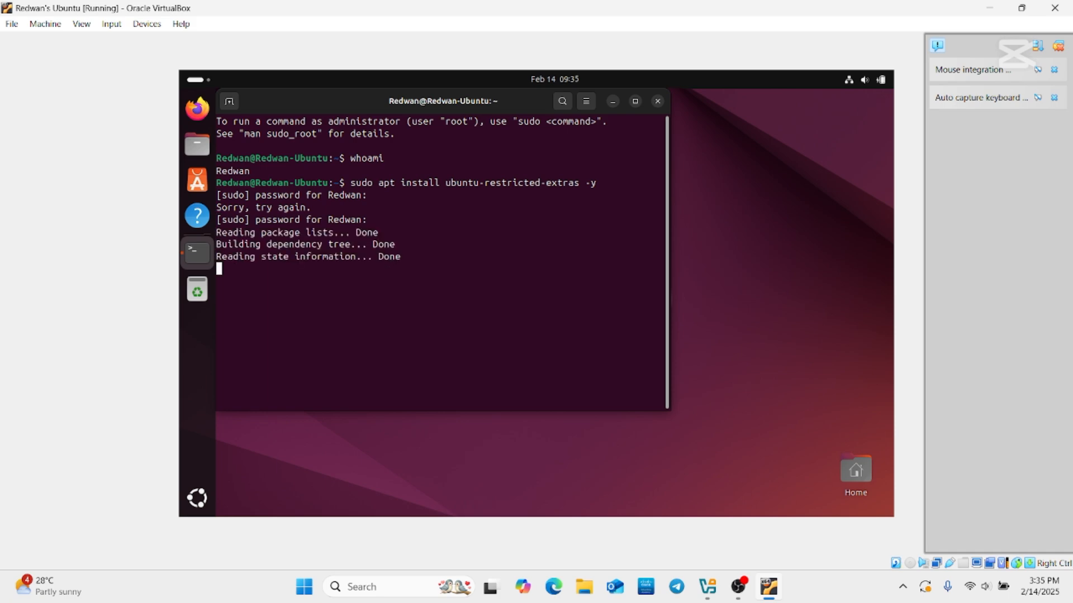